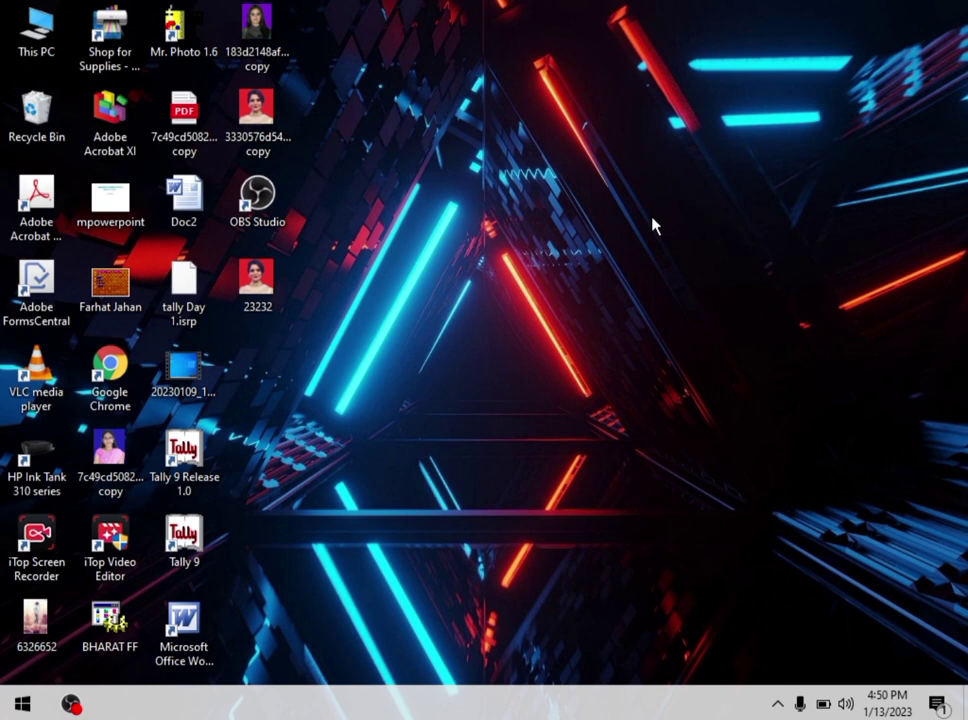
Step: Launch Tally 9 Release 1.0 by searching 'tal' from the Start menu
{"action": "left_click", "coordinate": [18, 708]}
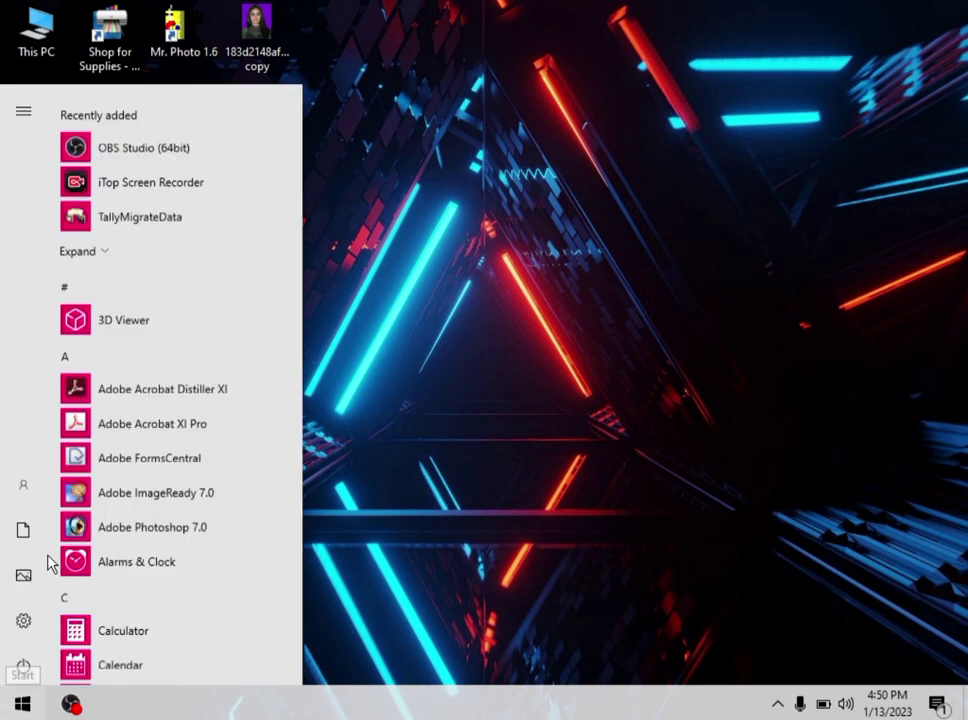
{"action": "type", "text": "tal"}
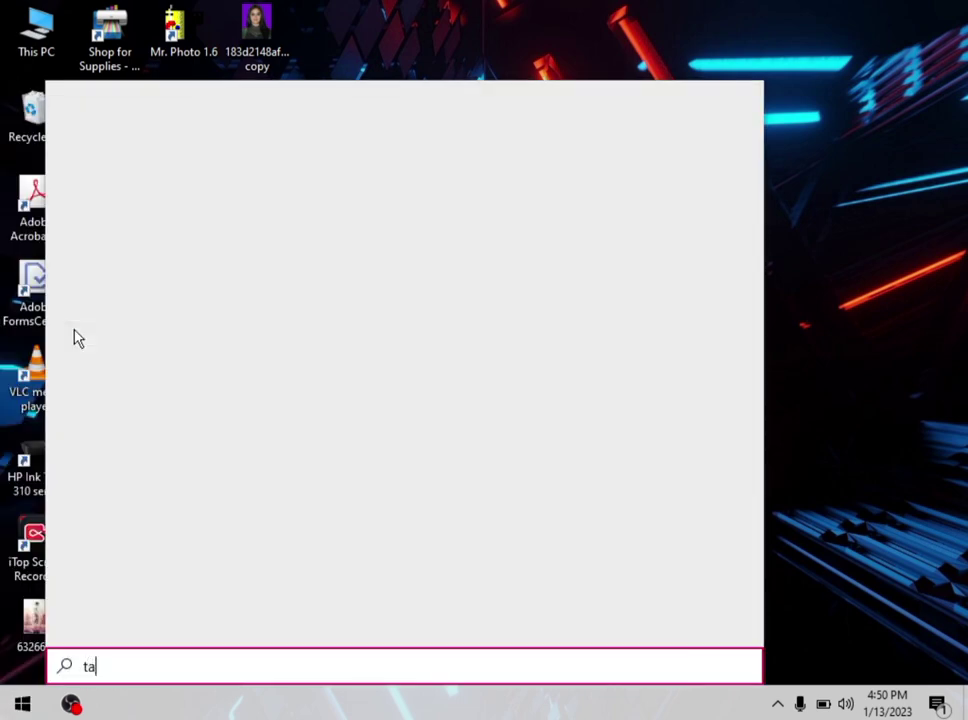
{"action": "left_click", "coordinate": [133, 188]}
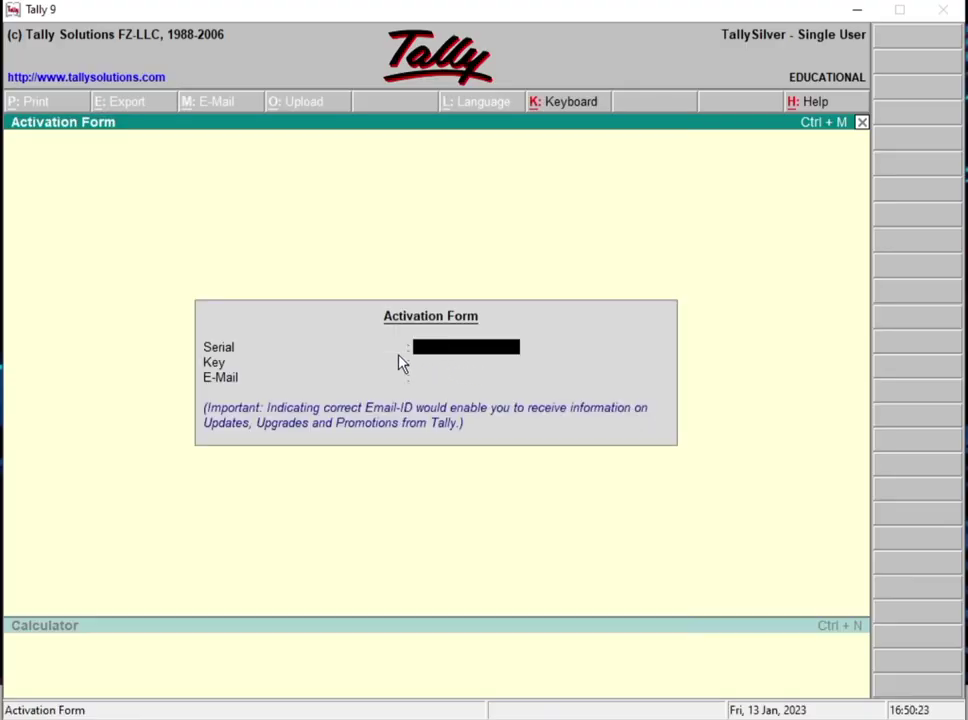
Step: Dismiss the Activation Form and choose Create Company at Gateway of Tally
{"action": "key", "text": "Escape"}
{"action": "key", "text": "Escape"}
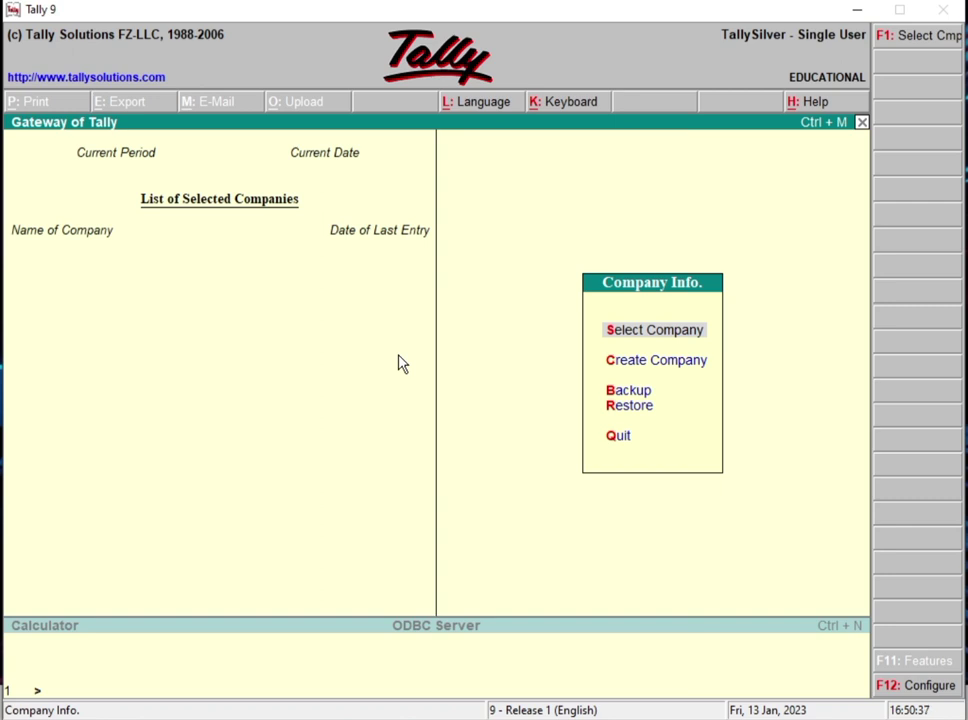
{"action": "key", "text": "Down"}
{"action": "key", "text": "Return"}
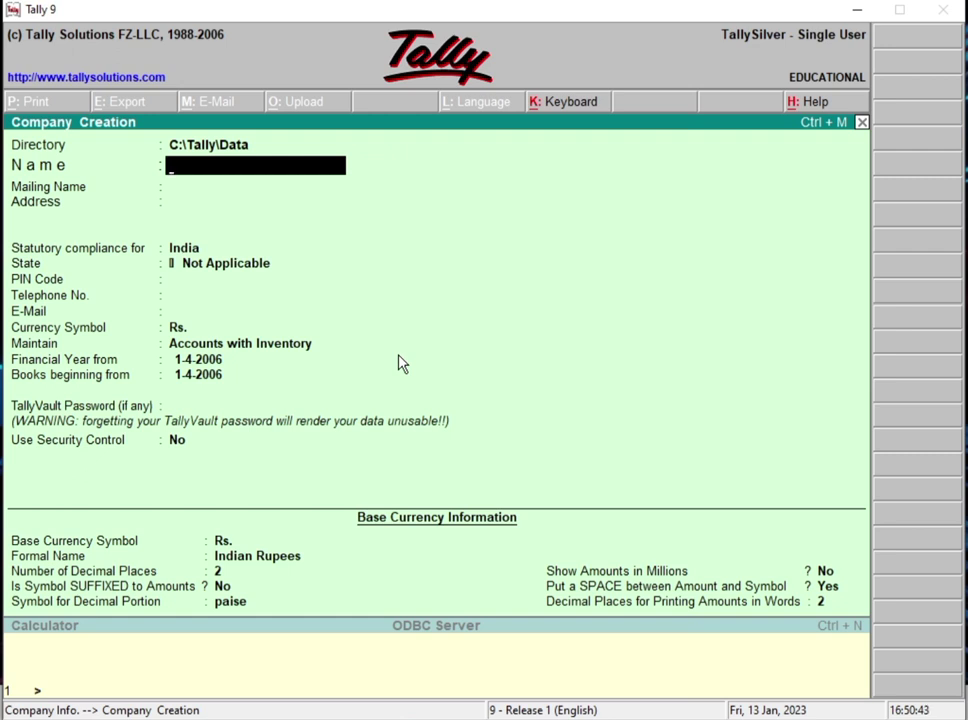
Step: Name the company 'Digicon Computer Institute', correcting the typo, and keep it as mailing name
{"action": "type", "text": "Digicon "}
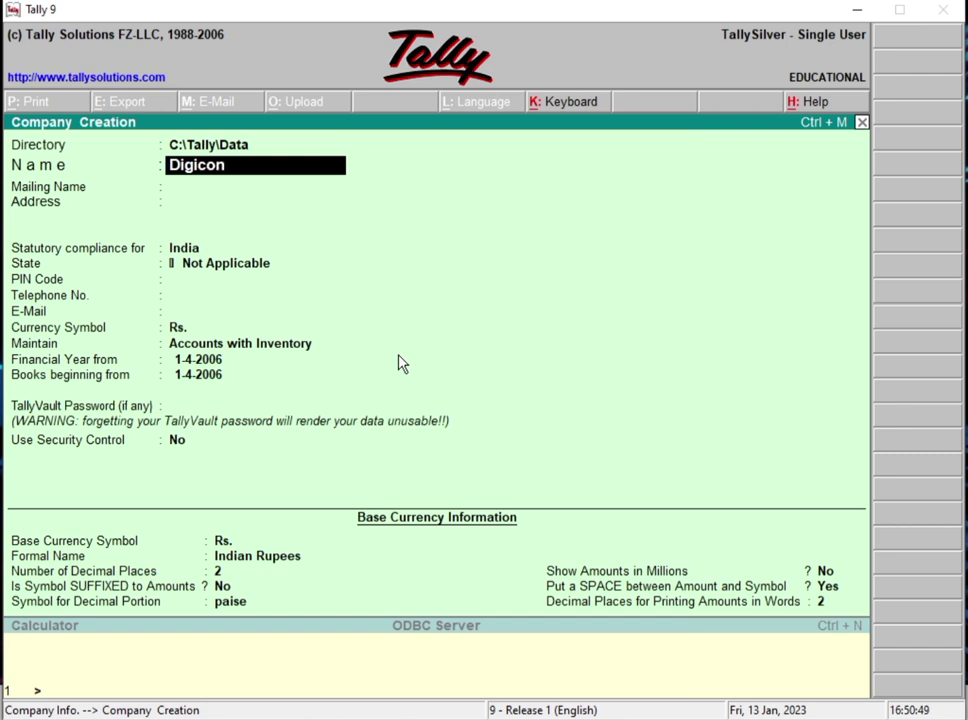
{"action": "type", "text": "computer"}
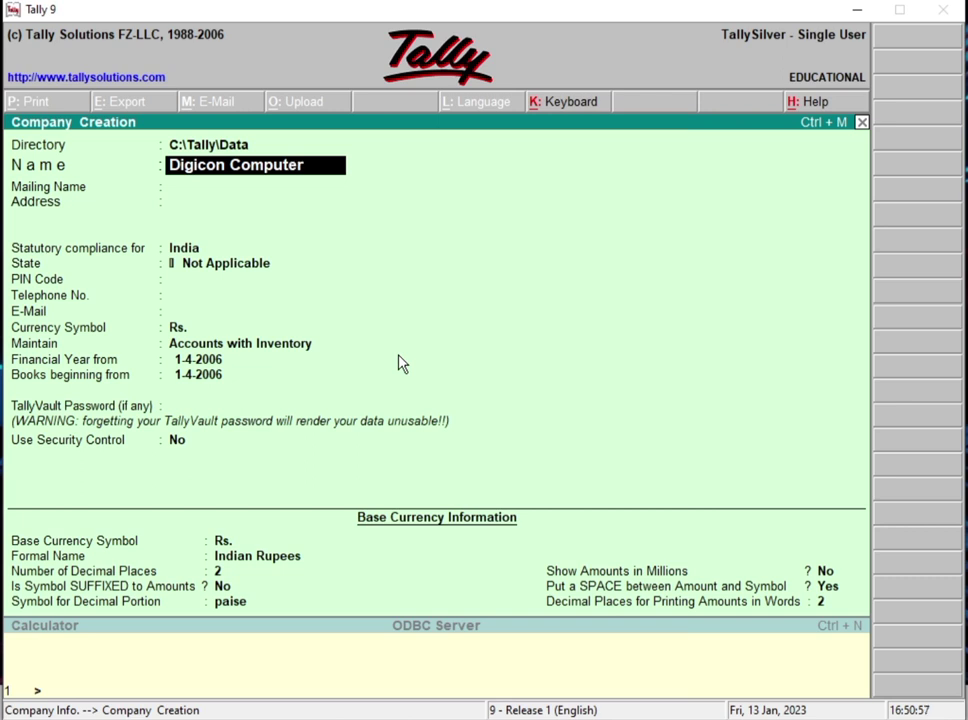
{"action": "type", "text": " Instutu"}
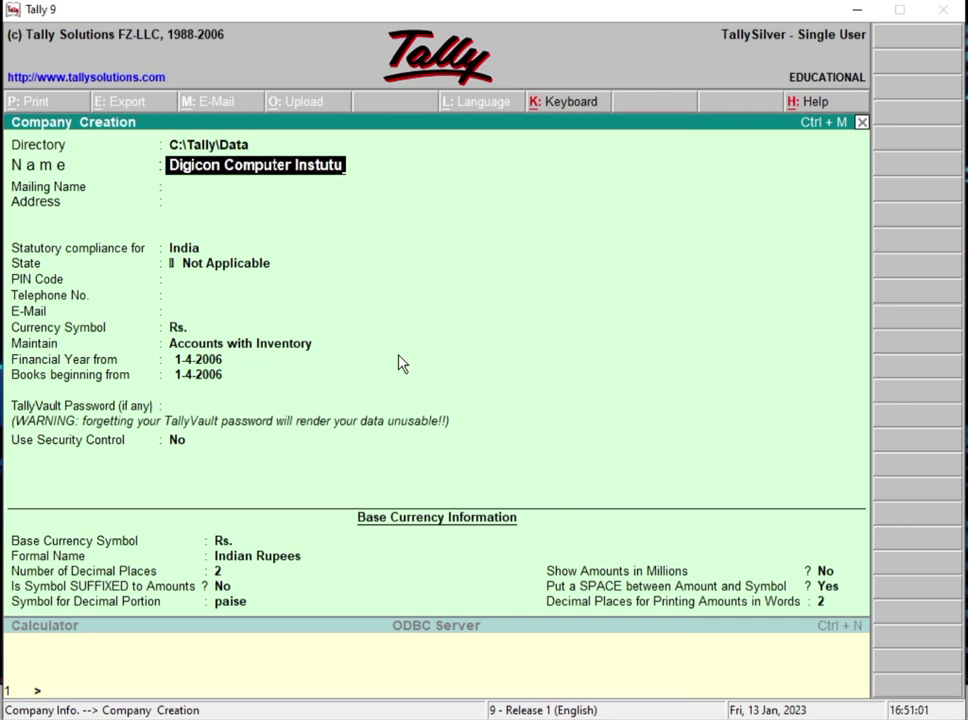
{"action": "key", "text": "BackSpace"}
{"action": "key", "text": "BackSpace"}
{"action": "key", "text": "BackSpace"}
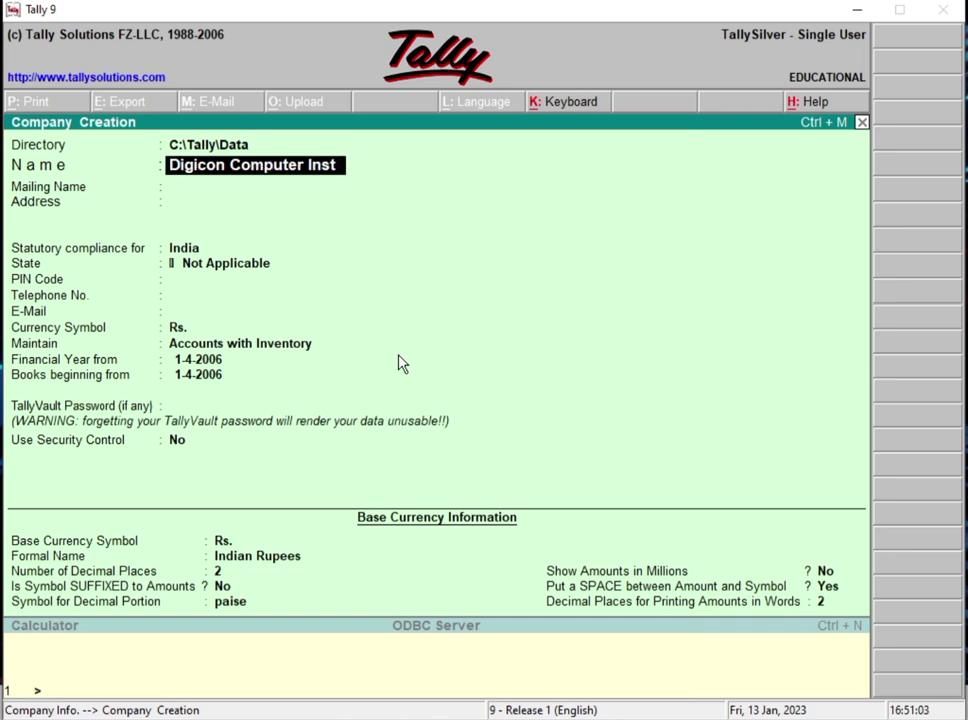
{"action": "type", "text": "itute"}
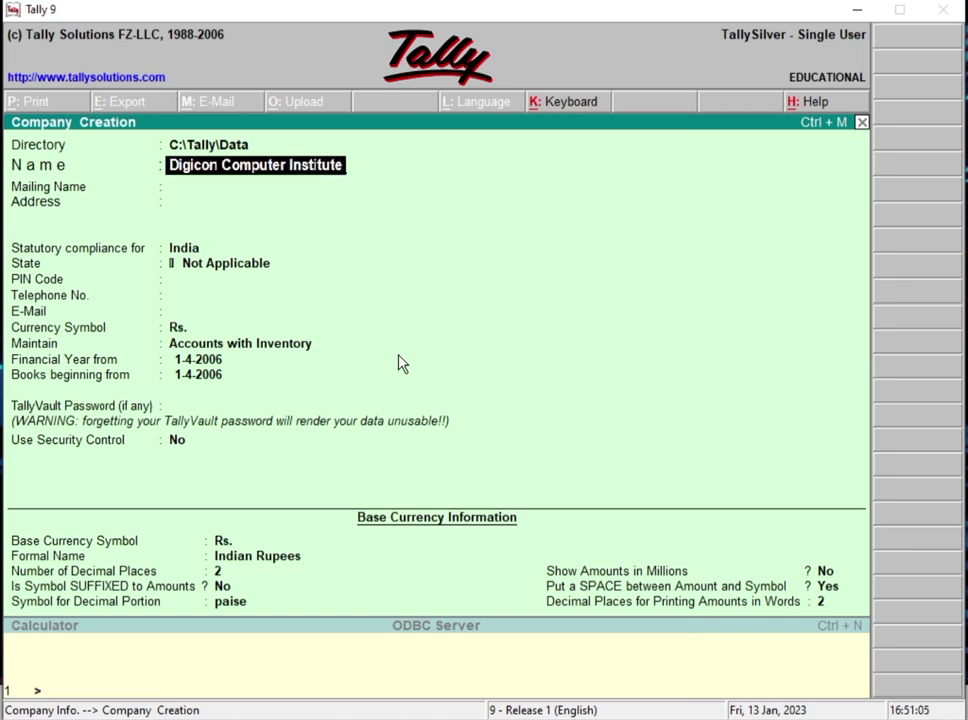
{"action": "key", "text": "Return"}
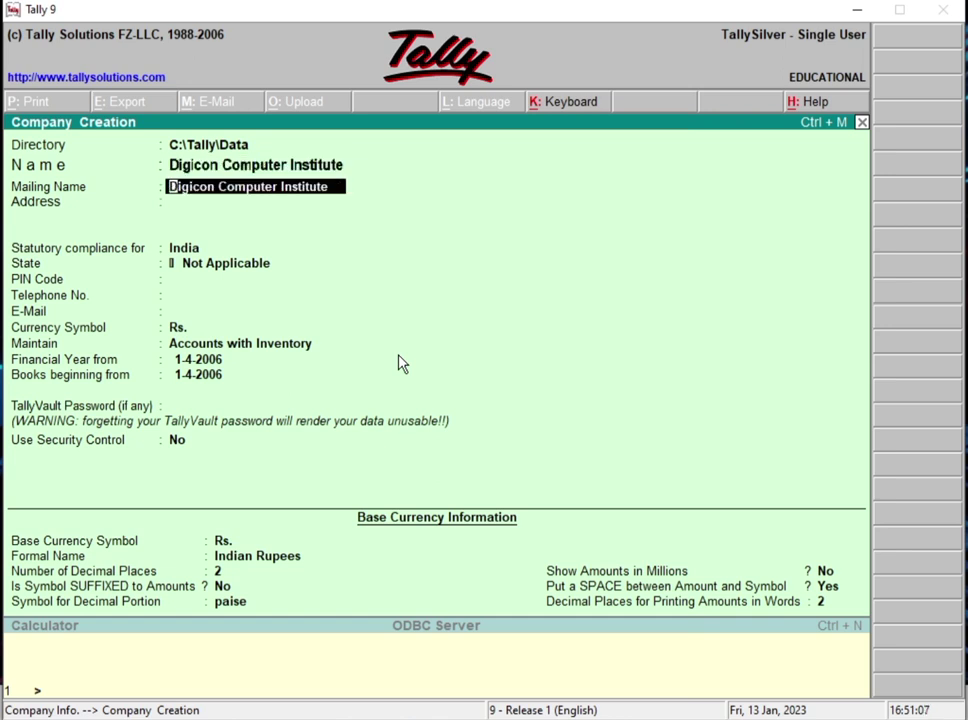
{"action": "key", "text": "Return"}
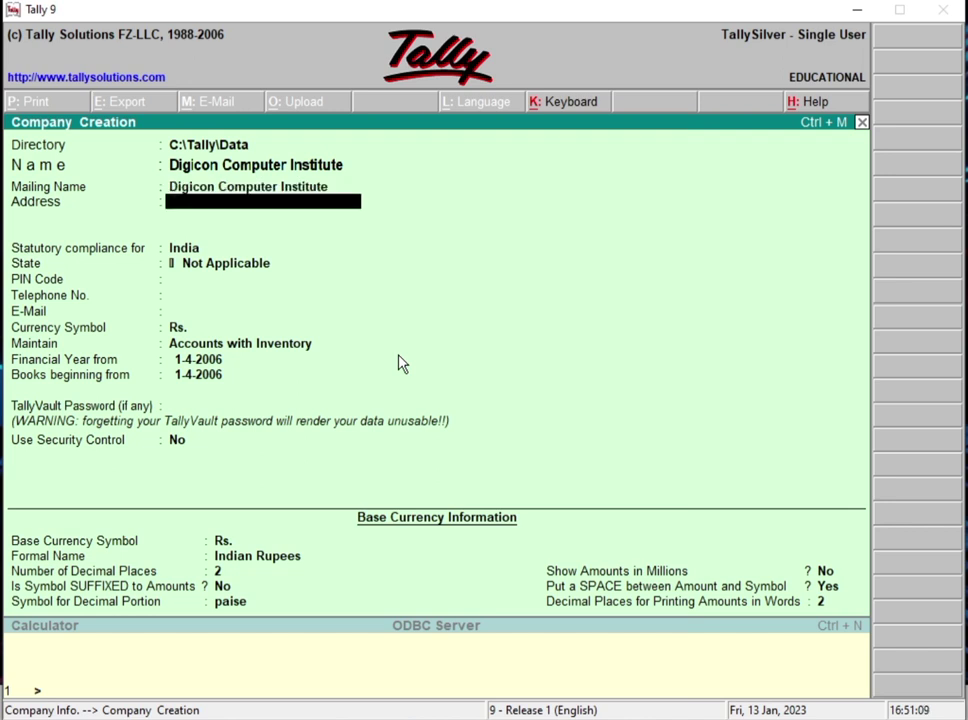
Step: Enter the company's two-line postal address
{"action": "type", "text": "Mandro"}
{"action": "key", "text": "Return"}
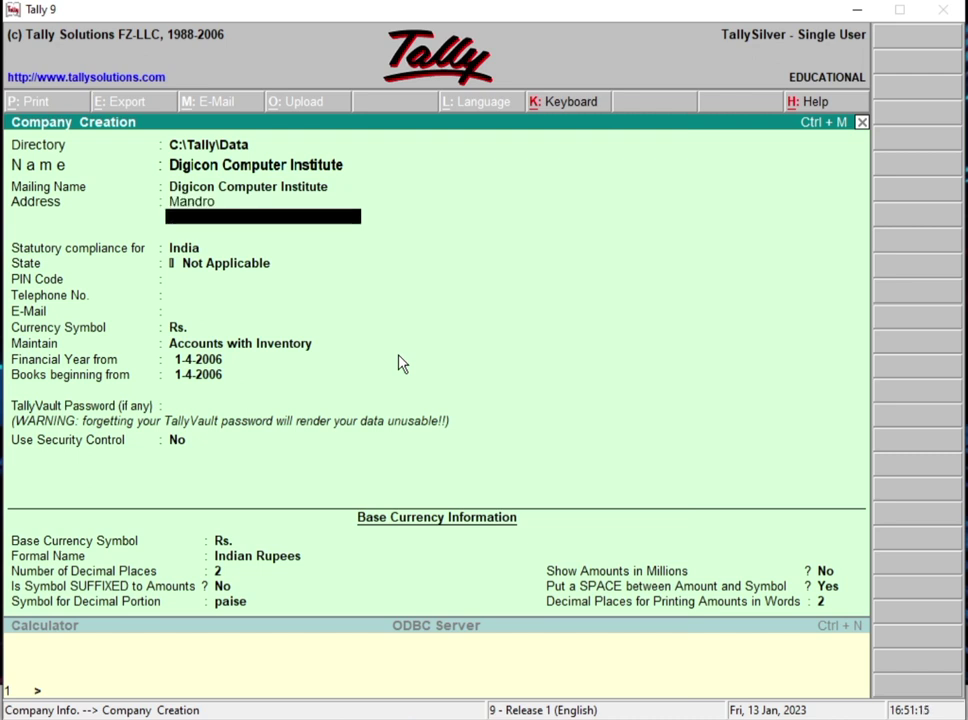
{"action": "type", "text": "Godda Jharkha"}
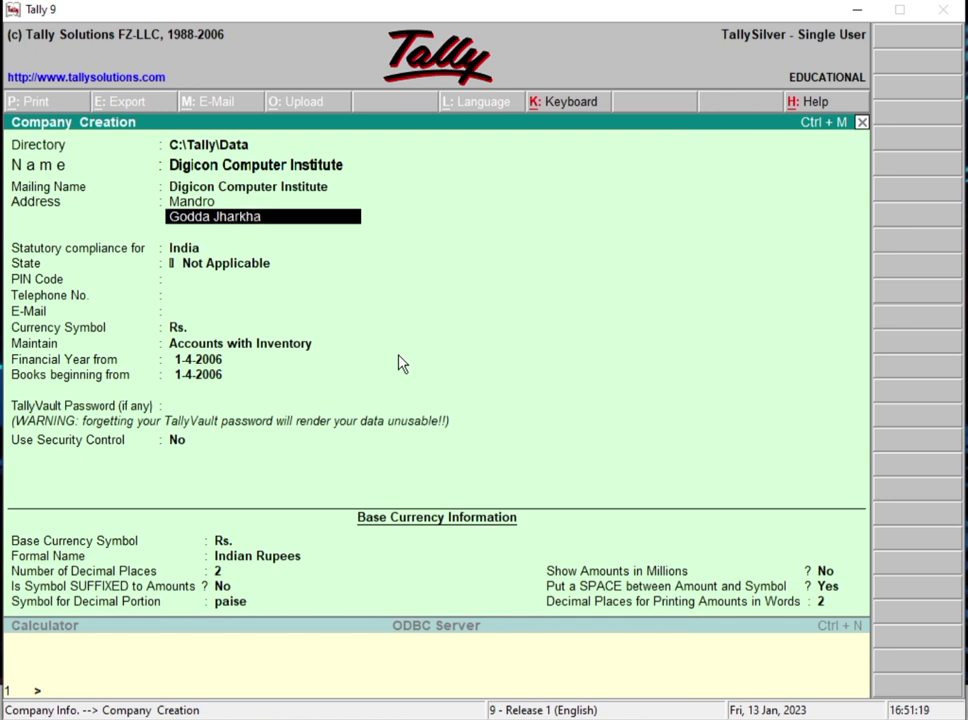
{"action": "type", "text": "nd"}
{"action": "key", "text": "Return"}
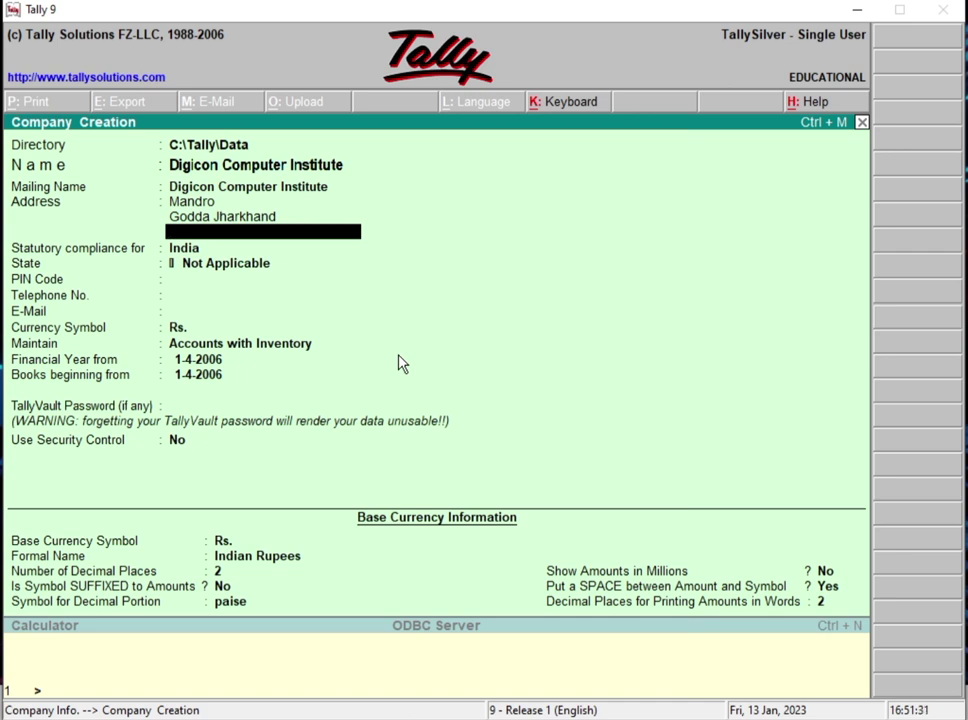
{"action": "key", "text": "Return"}
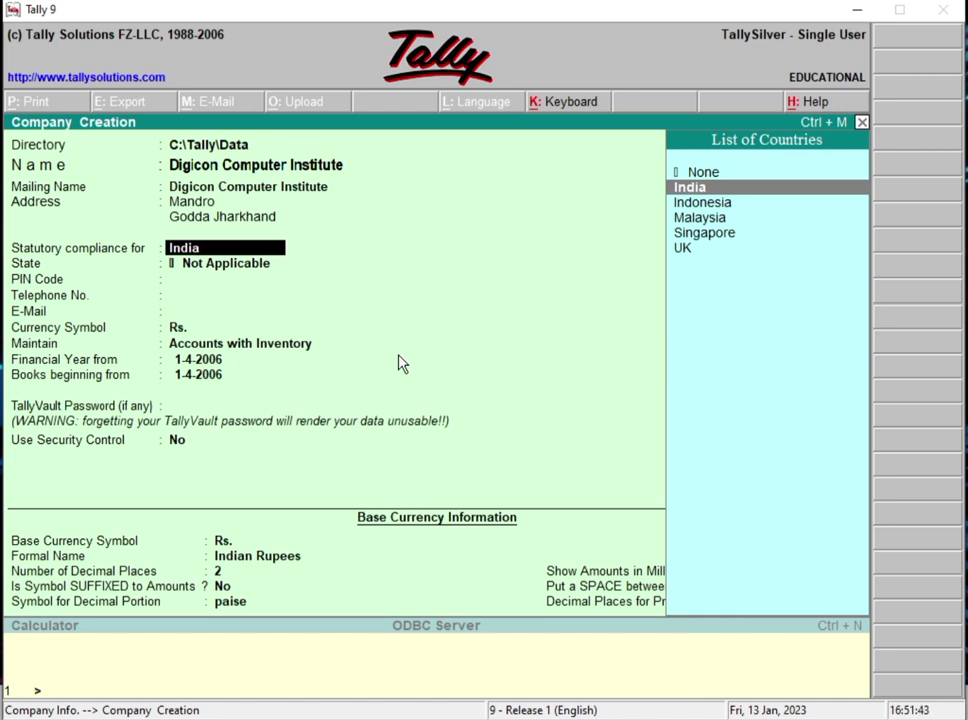
Step: Keep India, set state to Jharkhand, and enter the PIN code, telephone and e-mail
{"action": "key", "text": "Return"}
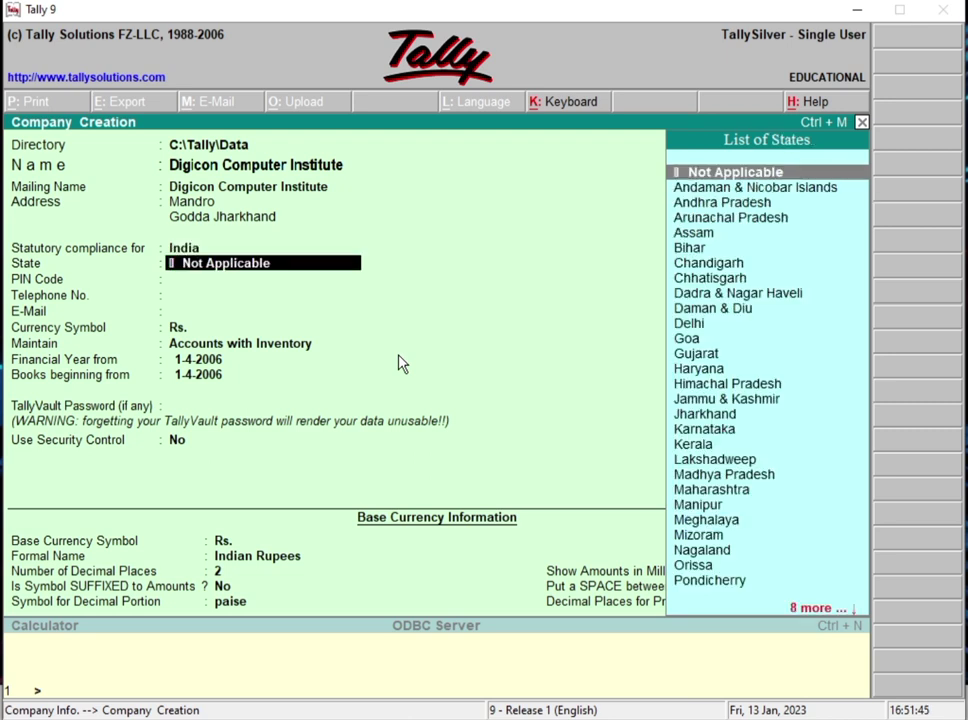
{"action": "type", "text": "Jh"}
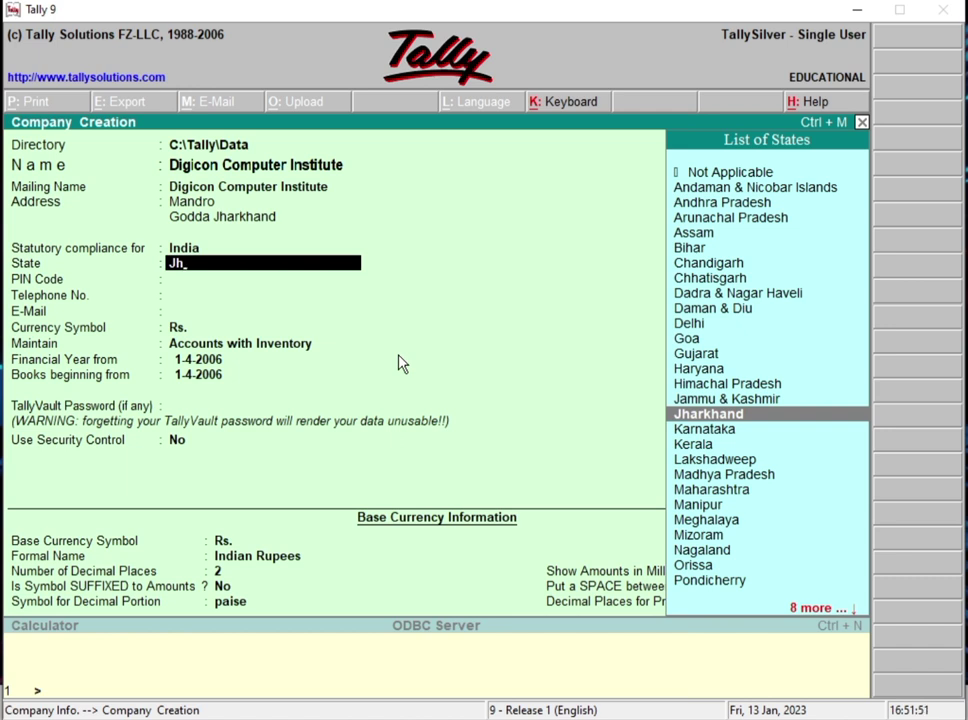
{"action": "key", "text": "Return"}
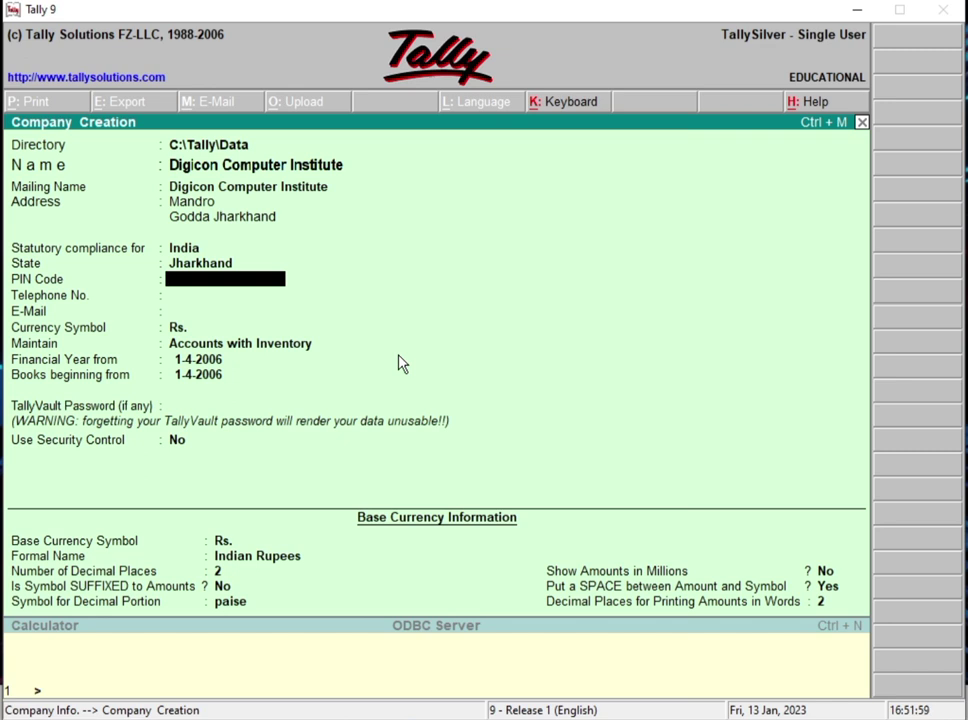
{"action": "type", "text": "813208"}
{"action": "key", "text": "Return"}
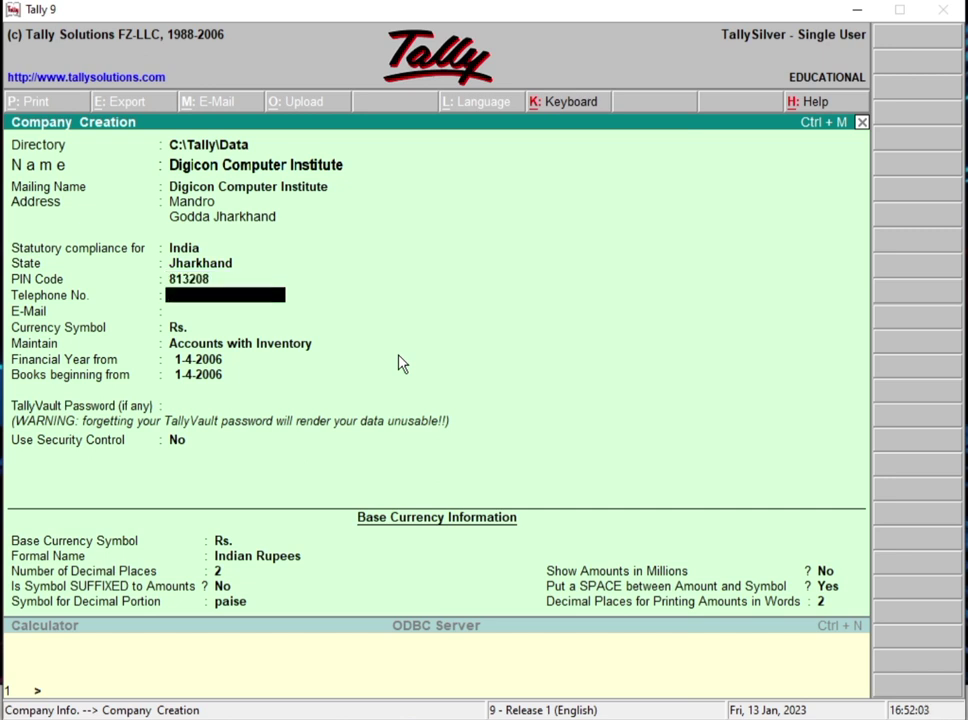
{"action": "type", "text": "0000000"}
{"action": "key", "text": "Return"}
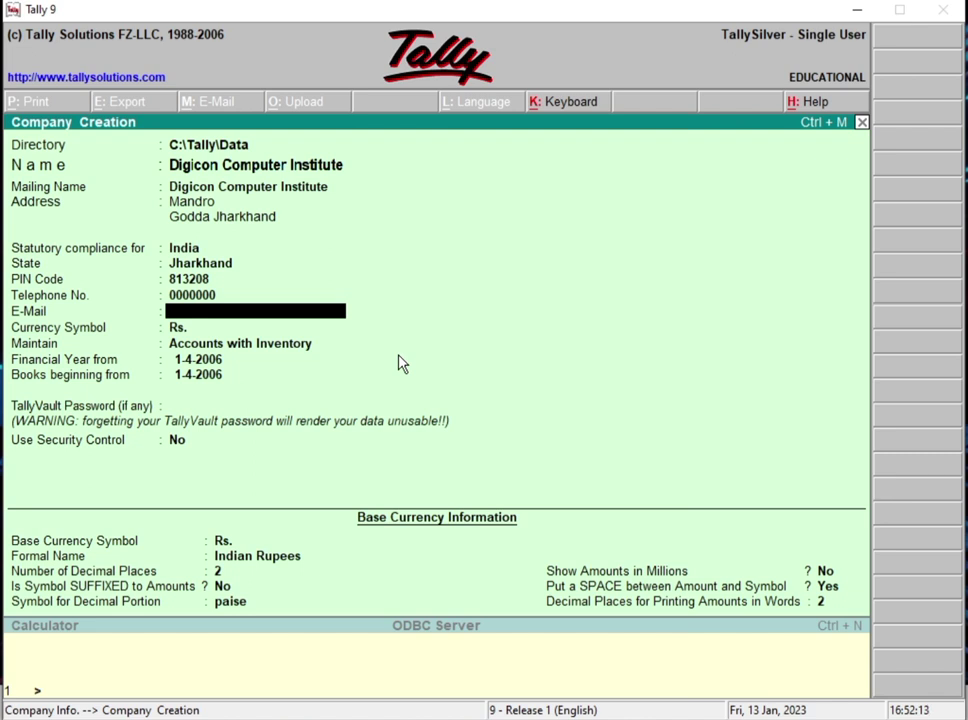
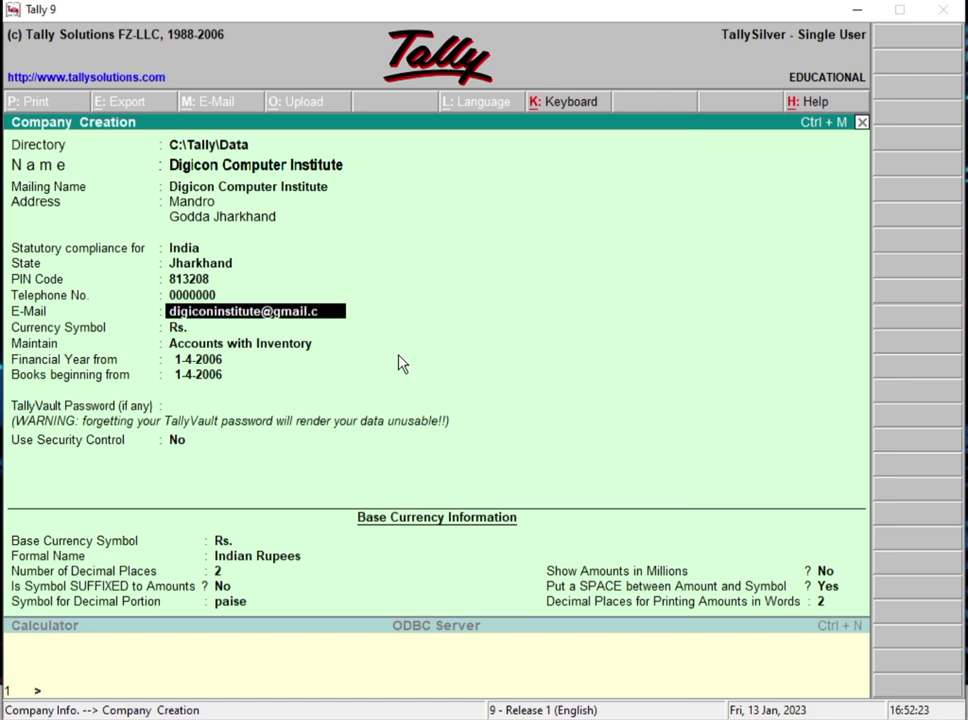
{"action": "key", "text": "Return"}
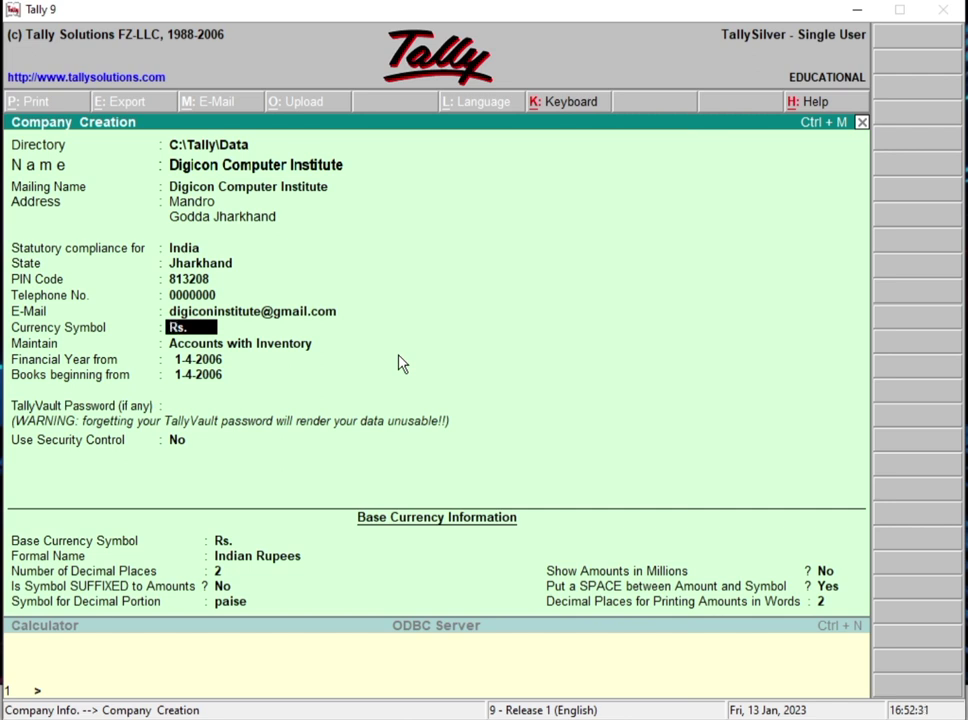
Step: Keep Rs. and set the company to maintain Accounts with Inventory
{"action": "key", "text": "Return"}
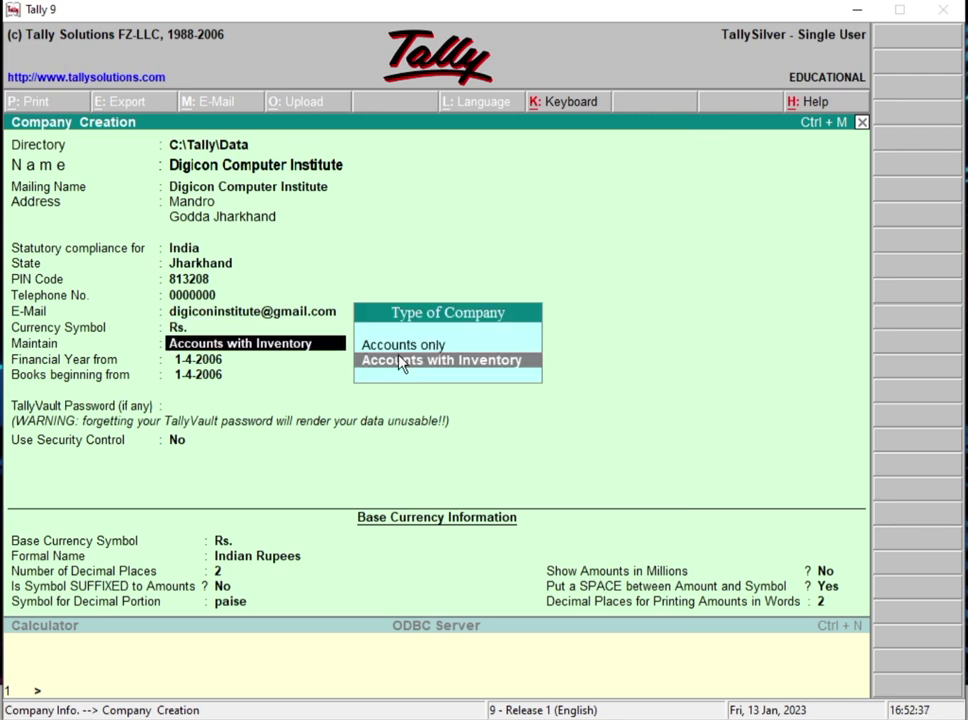
{"action": "key", "text": "Up"}
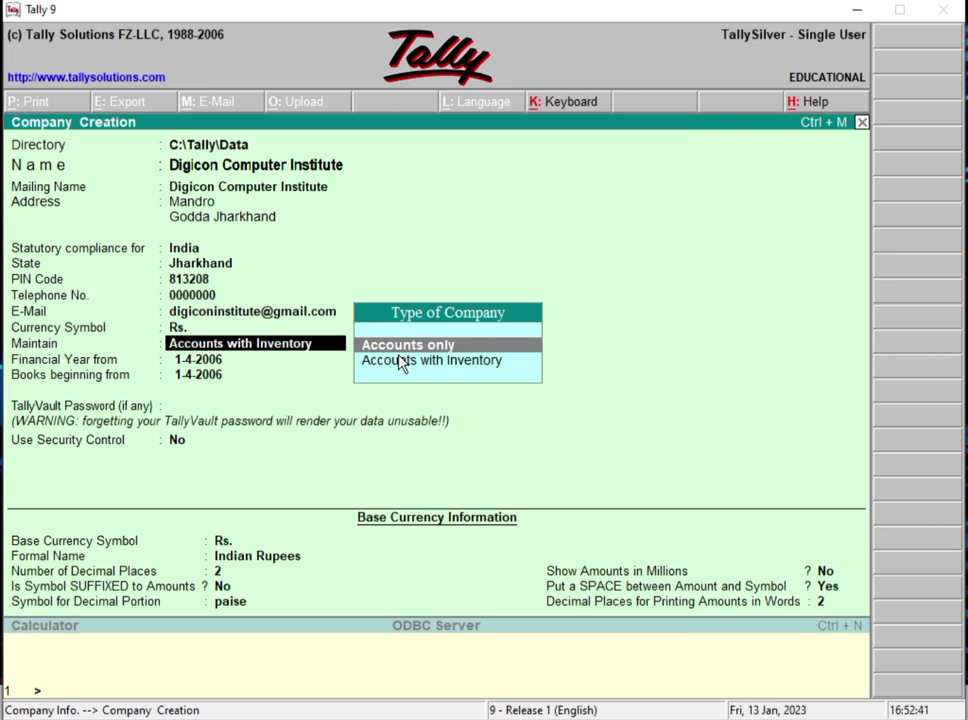
{"action": "key", "text": "Down"}
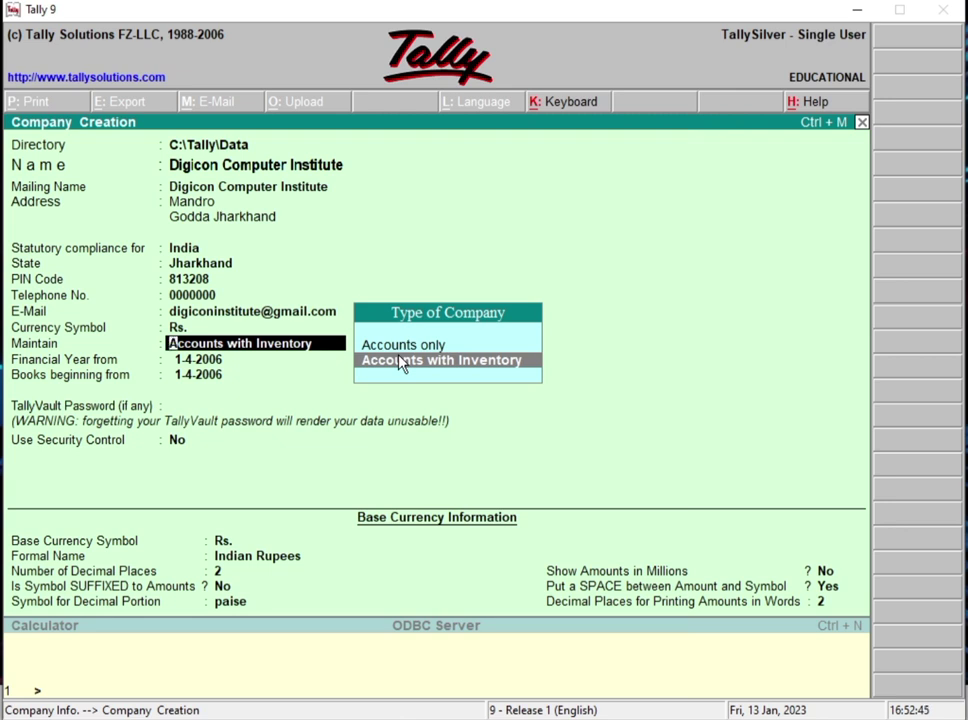
{"action": "key", "text": "Return"}
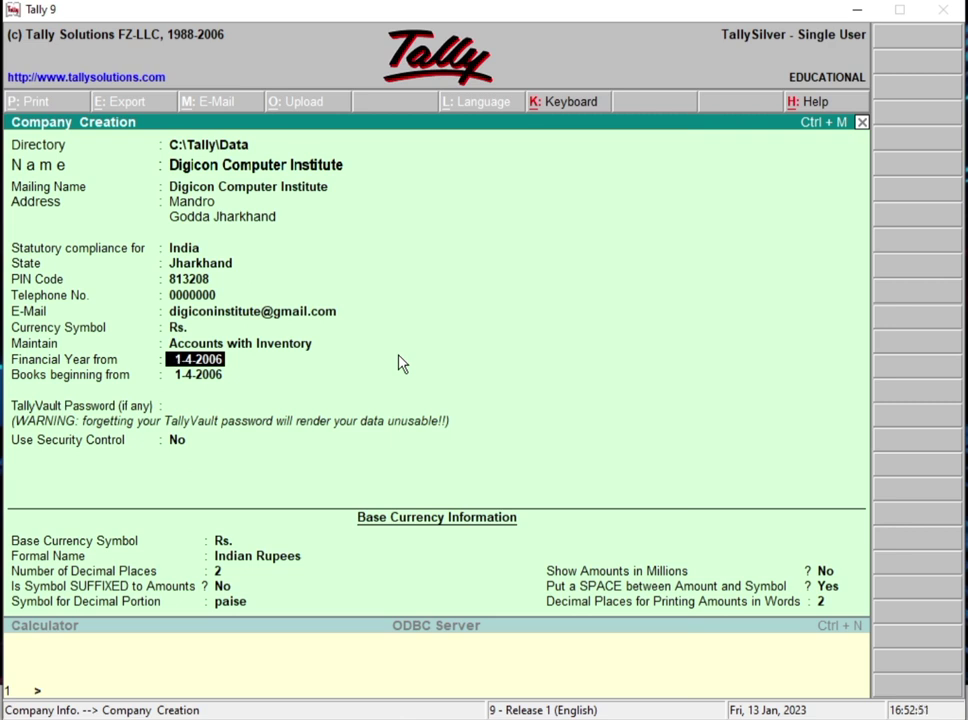
Step: Set the financial year and books beginning date to 1-4-2022
{"action": "type", "text": "1/4/2022"}
{"action": "key", "text": "Return"}
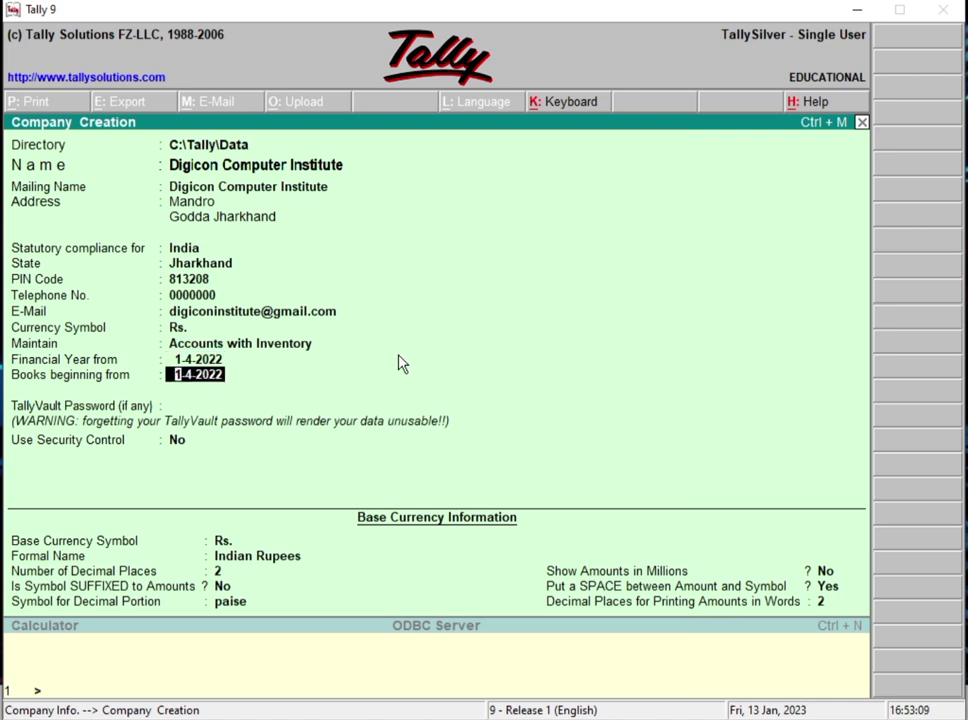
{"action": "key", "text": "Return"}
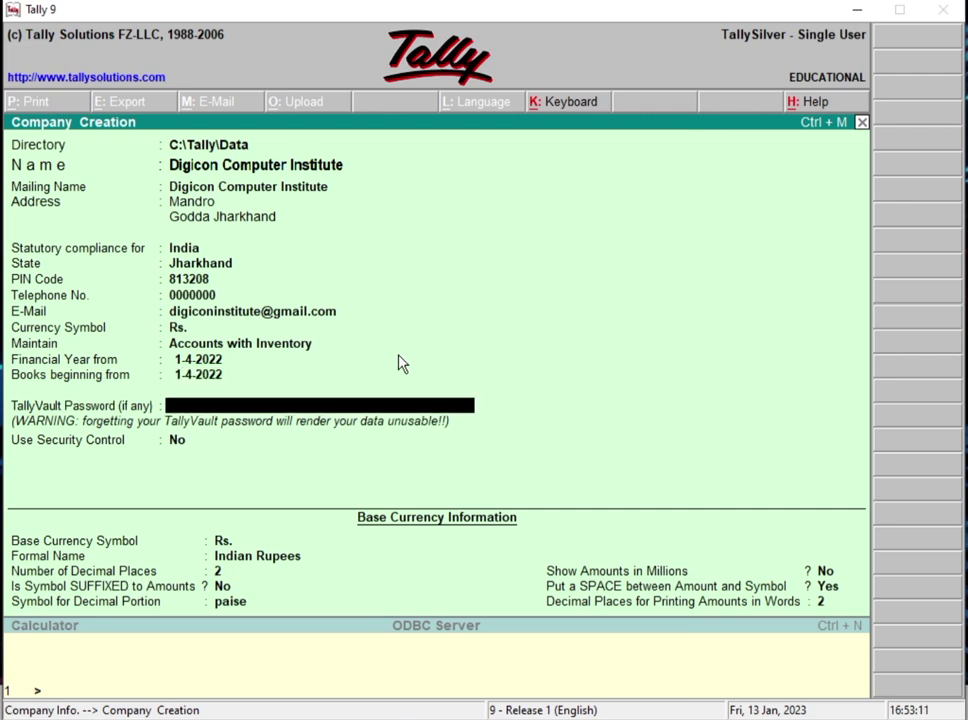
Step: Leave TallyVault empty, security control off, and default Indian Rupees currency settings
{"action": "key", "text": "Return"}
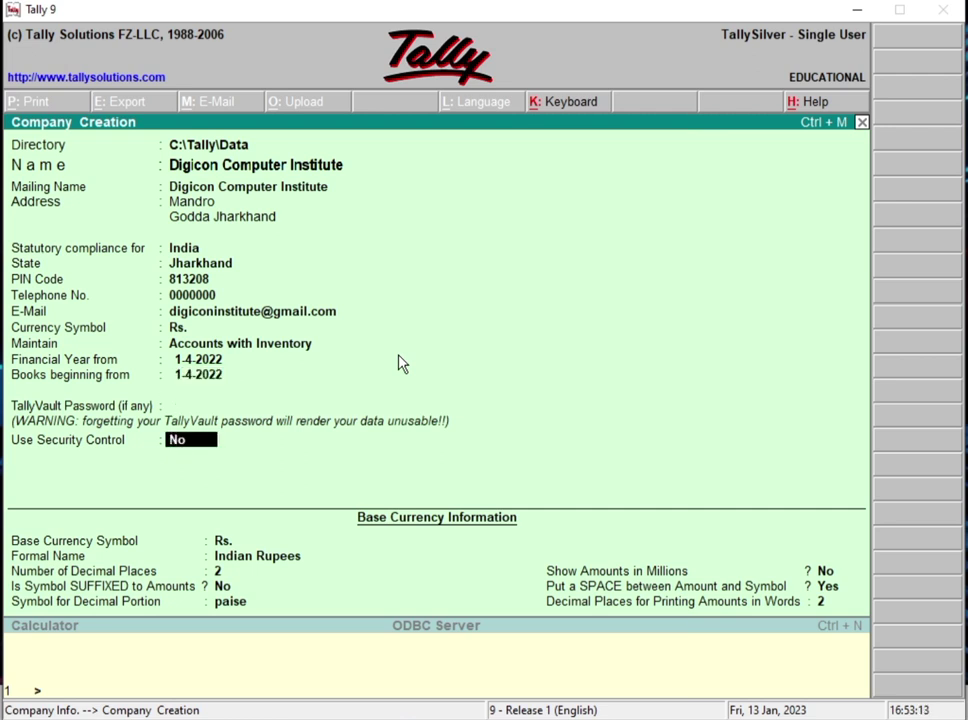
{"action": "key", "text": "Return"}
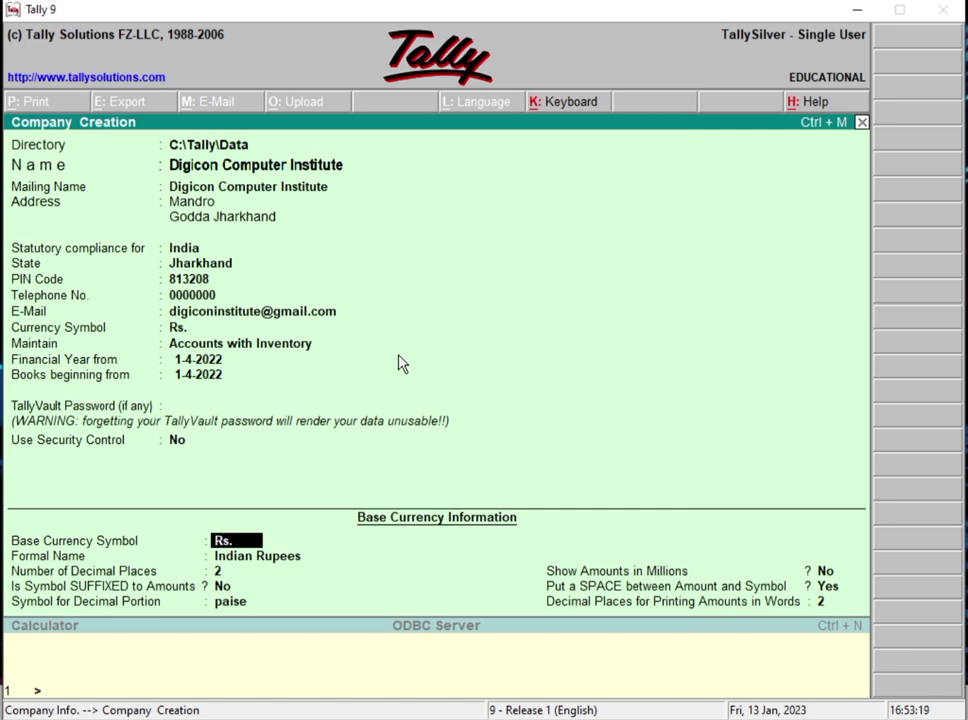
{"action": "key", "text": "Return"}
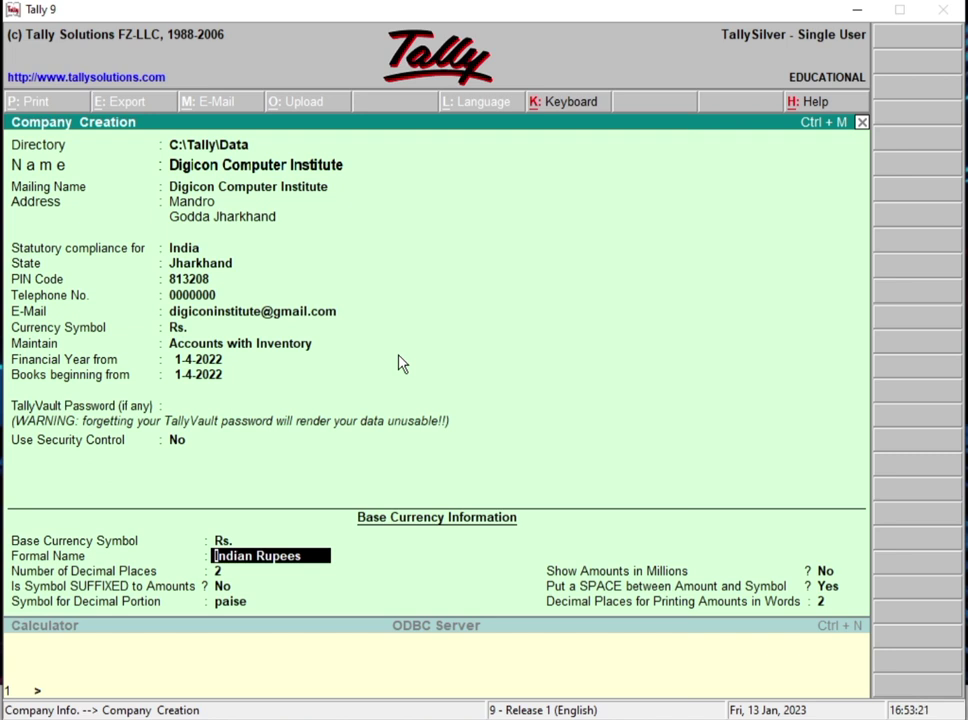
{"action": "key", "text": "Return"}
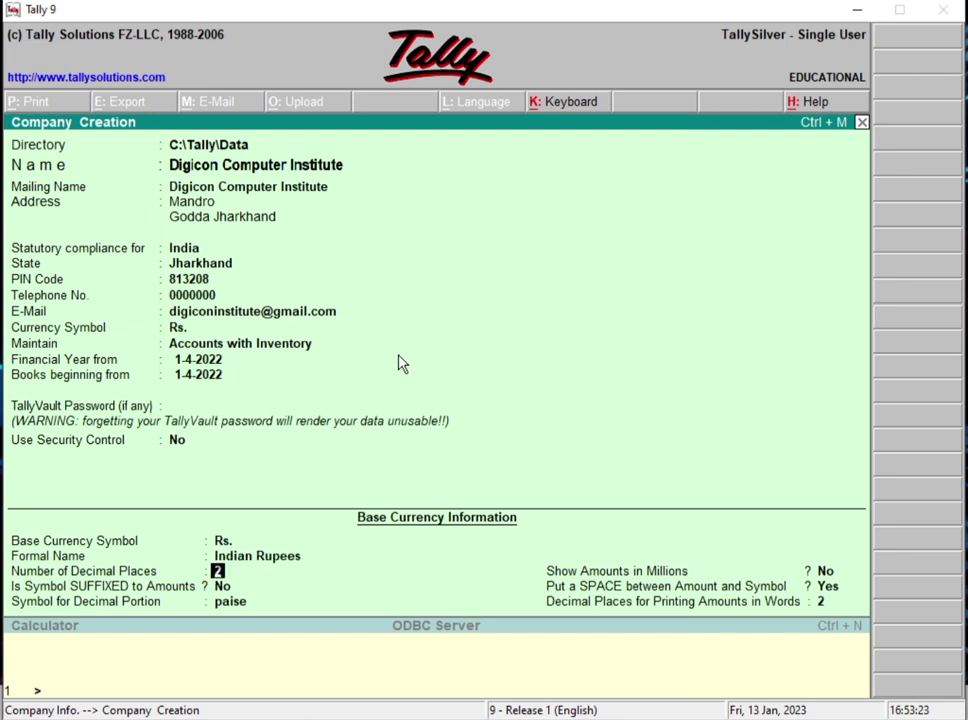
{"action": "key", "text": "Return"}
{"action": "key", "text": "Return"}
{"action": "key", "text": "Return"}
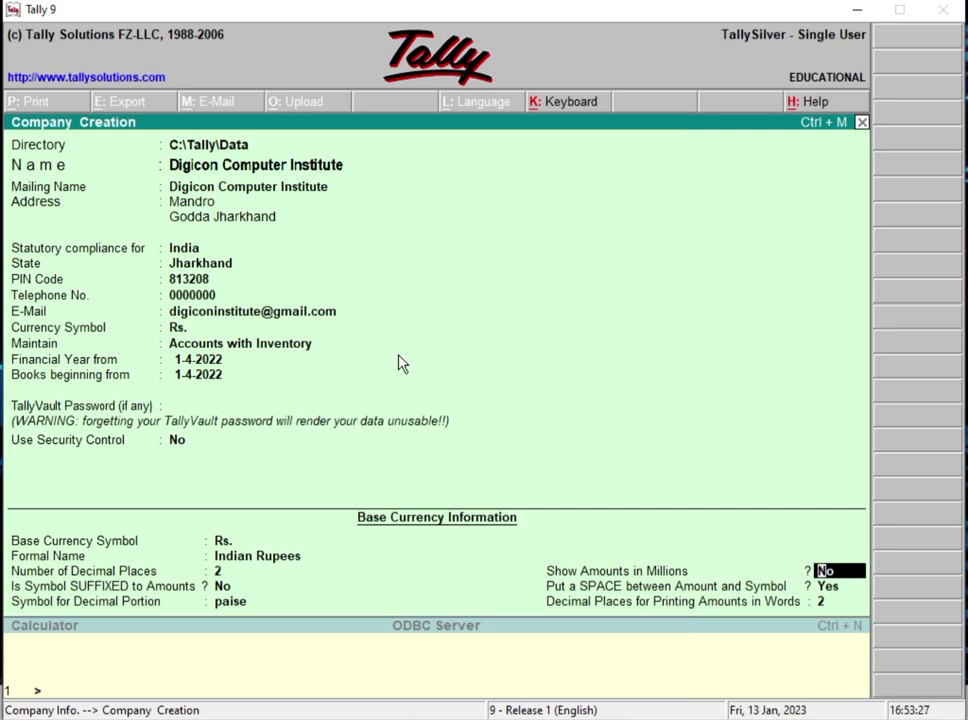
{"action": "key", "text": "Return"}
{"action": "key", "text": "Return"}
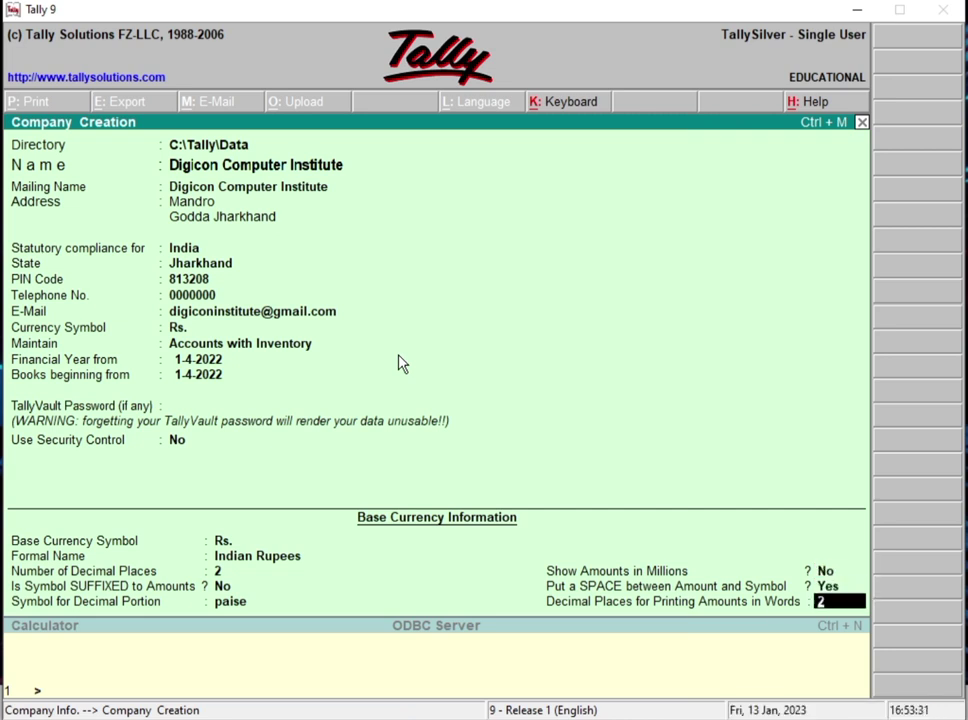
{"action": "key", "text": "Return"}
{"action": "key", "text": "Return"}
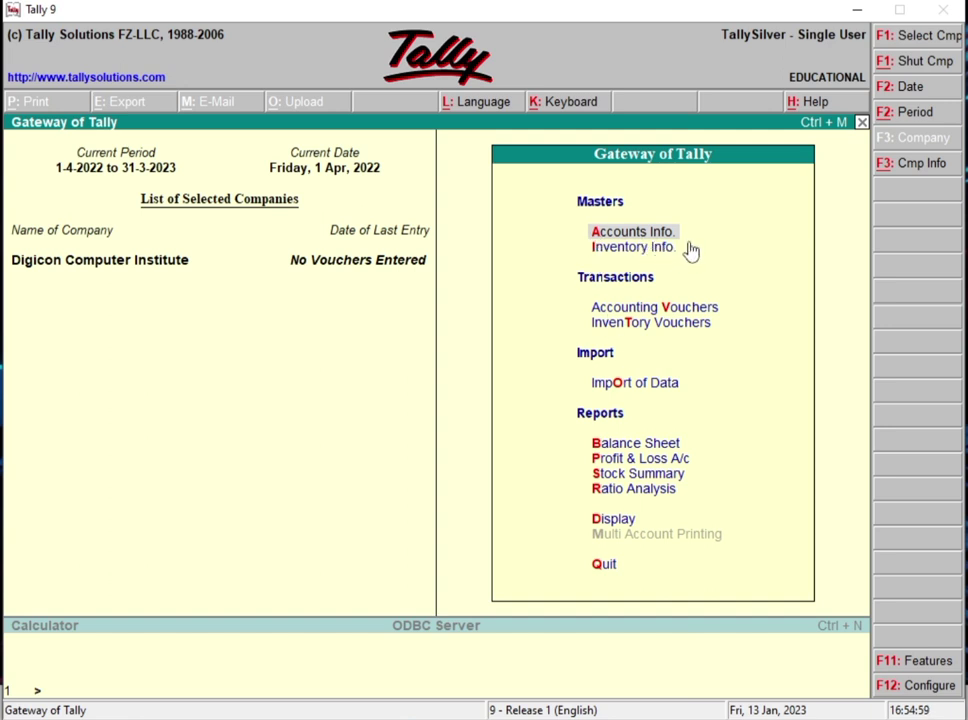
Step: Open Single Group creation via Accounts Info. > Groups
{"action": "key", "text": "Return"}
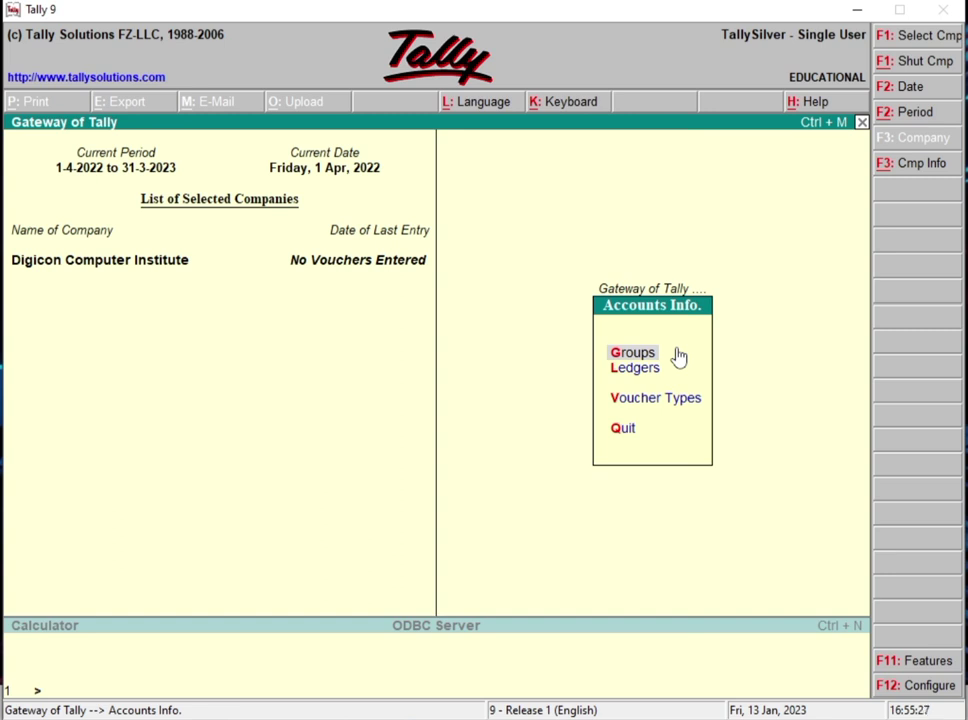
{"action": "left_click", "coordinate": [677, 356]}
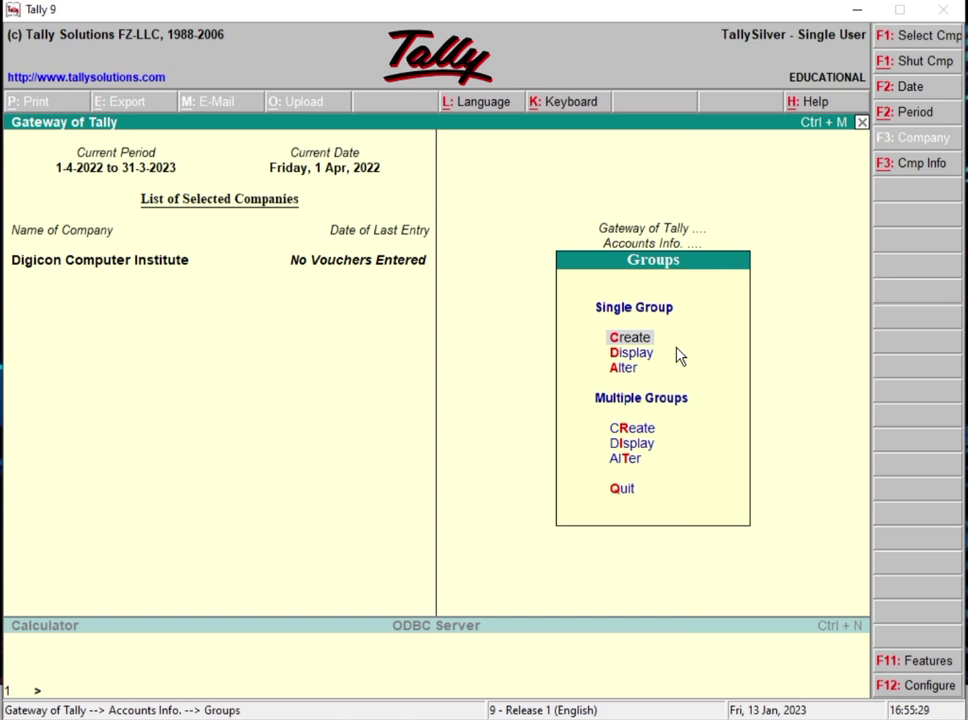
{"action": "key", "text": "Return"}
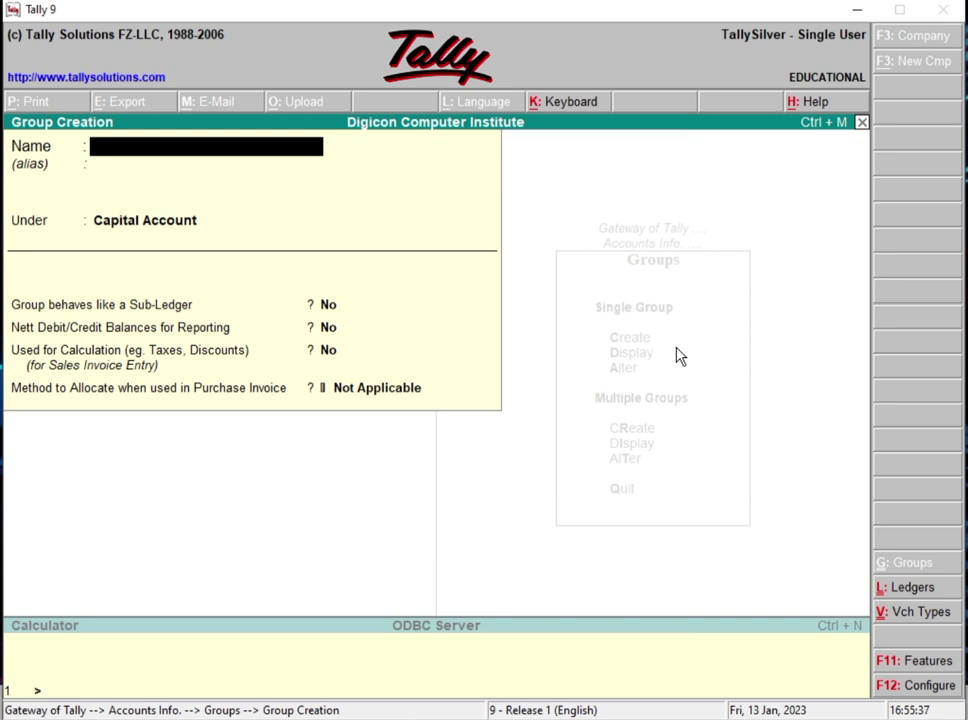
Step: Save group 'Total Amount/fee' under Direct Incomes with sub-ledger behaviour set to Yes
{"action": "type", "text": "D"}
{"action": "key", "text": "BackSpace"}
{"action": "type", "text": "Total Amount"}
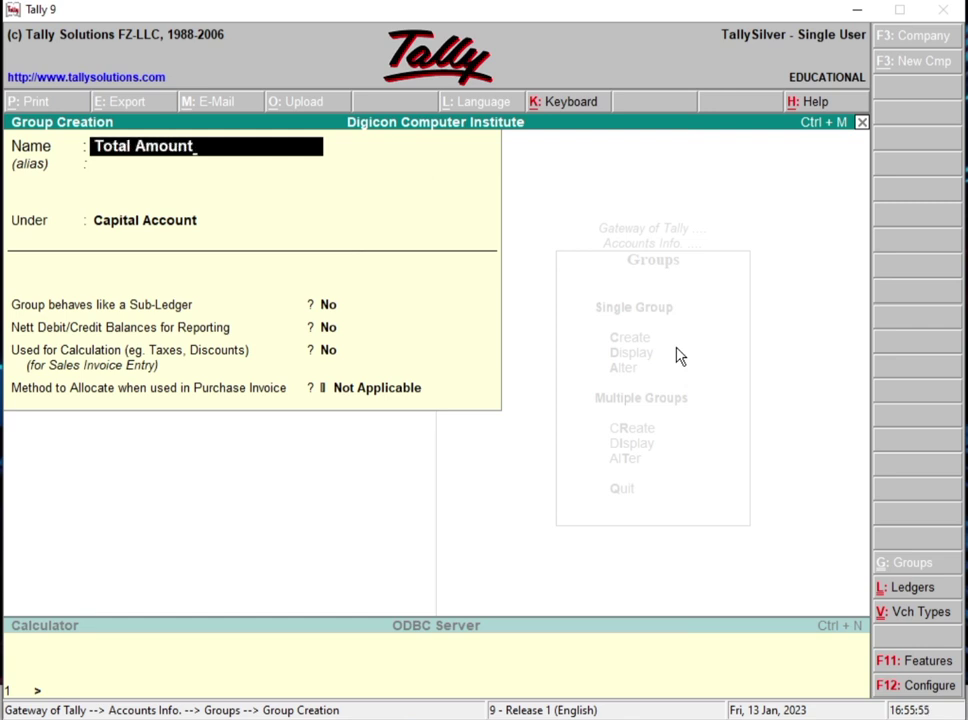
{"action": "type", "text": "/fee"}
{"action": "key", "text": "Return"}
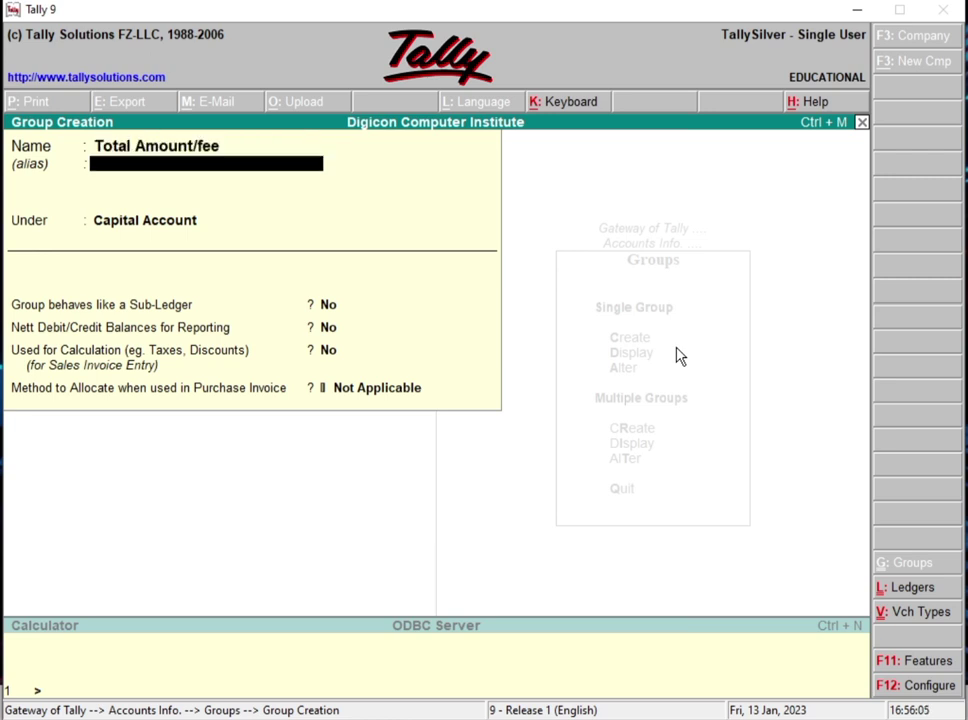
{"action": "key", "text": "Return"}
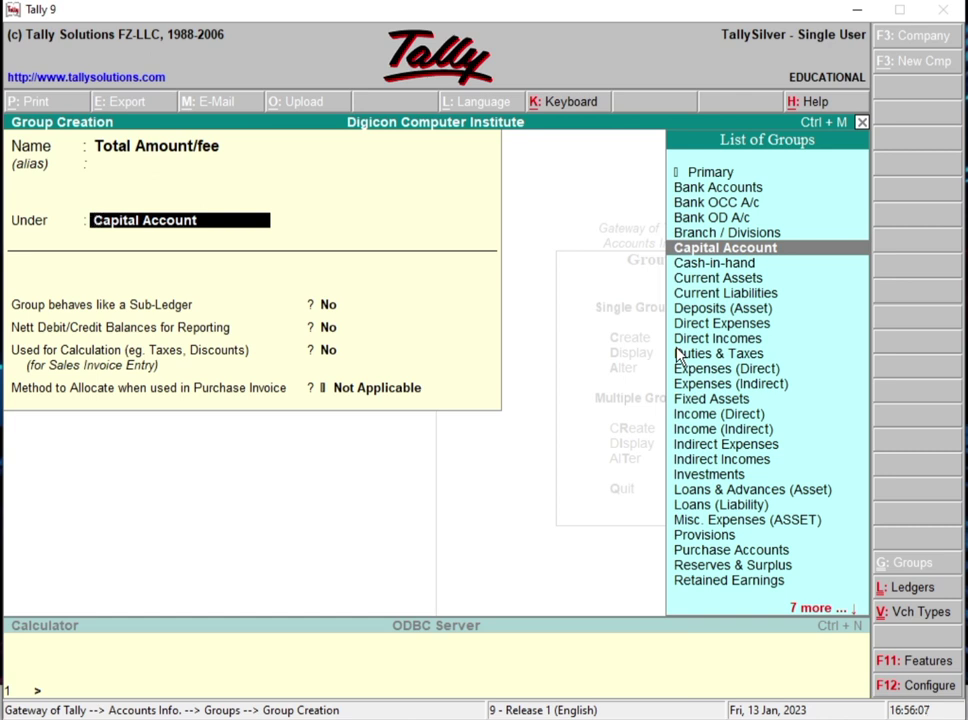
{"action": "type", "text": "Dir"}
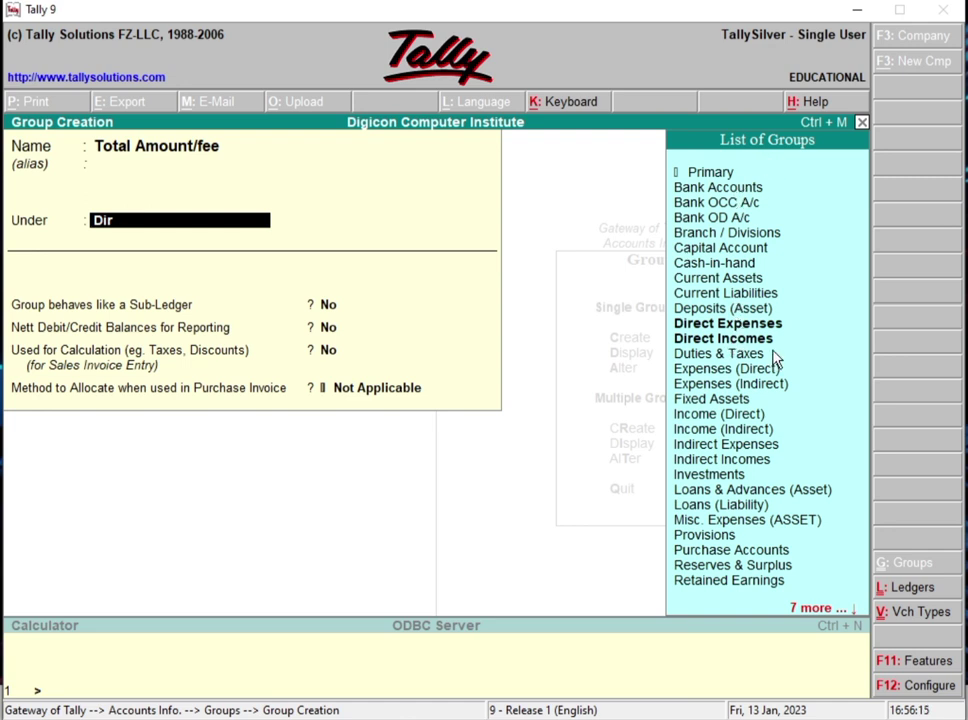
{"action": "key", "text": "Down"}
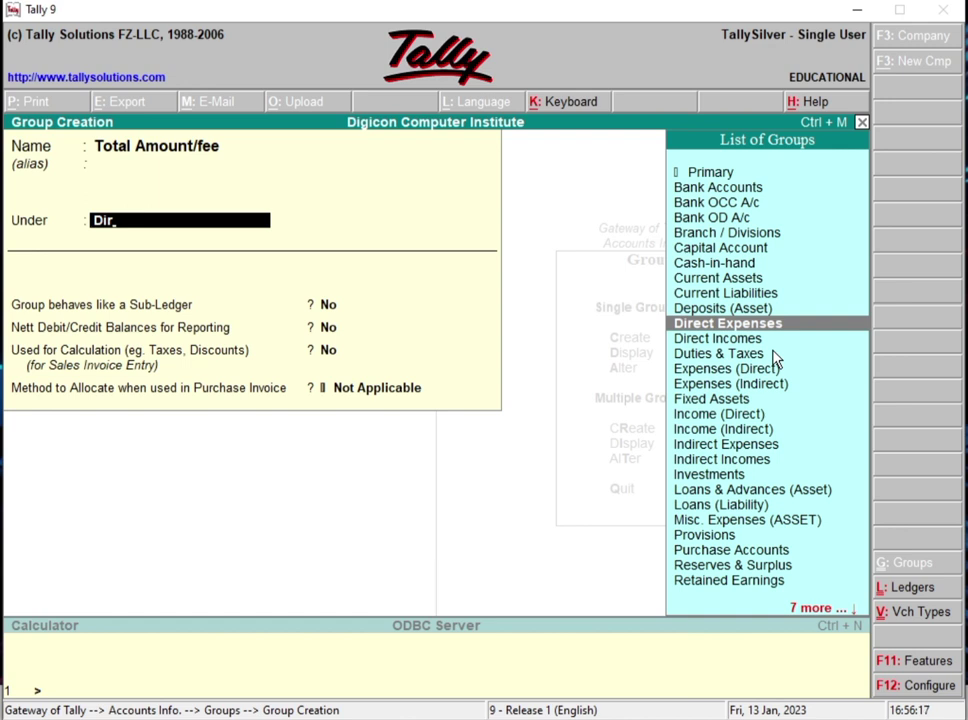
{"action": "key", "text": "Down"}
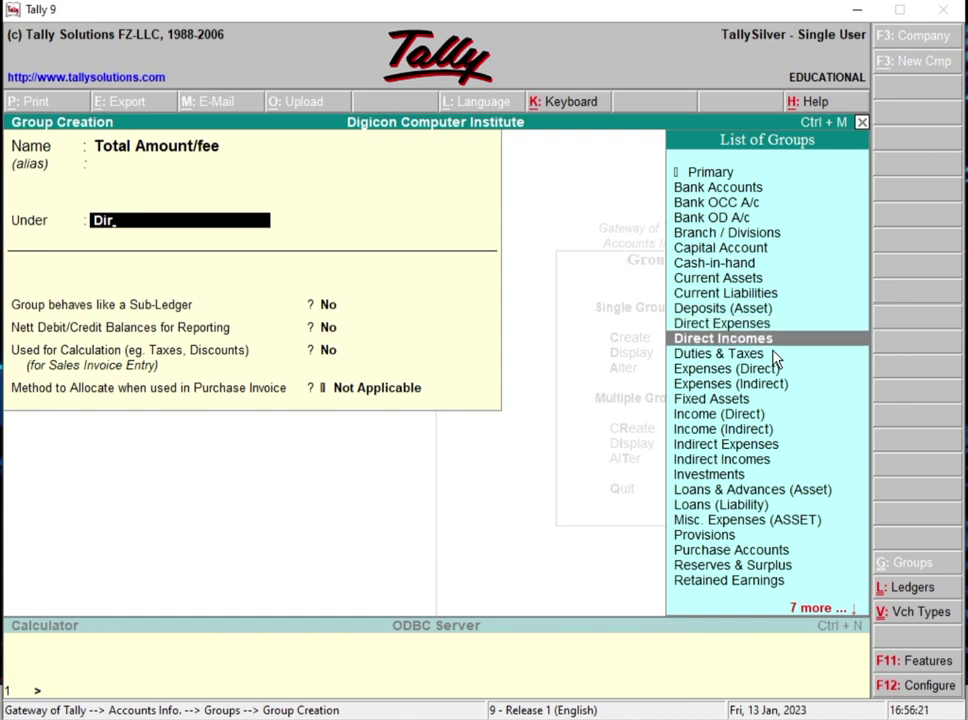
{"action": "key", "text": "Return"}
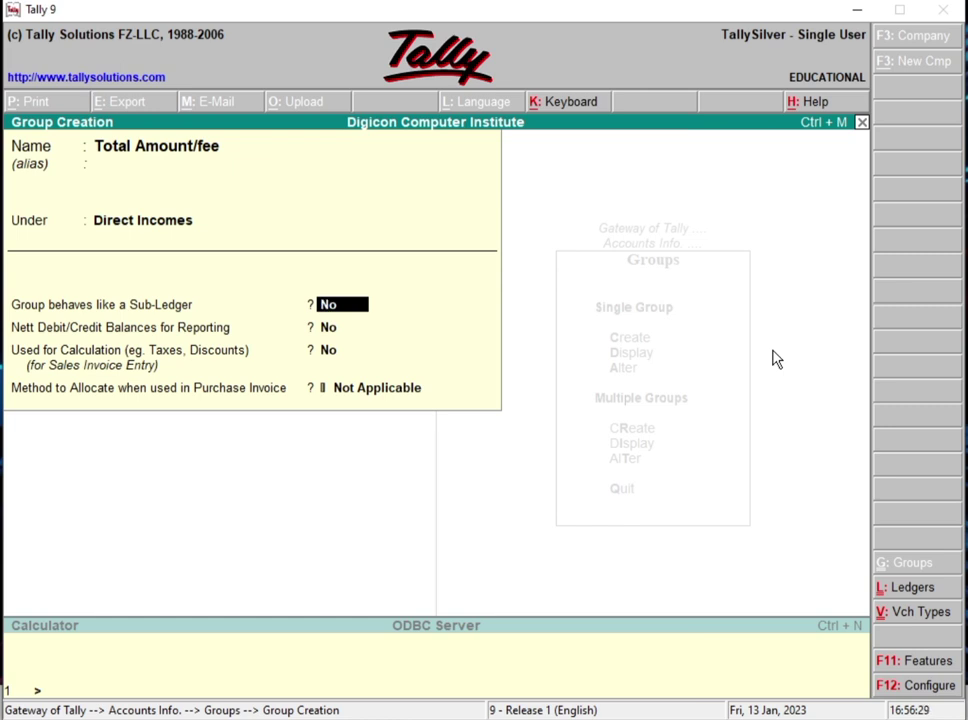
{"action": "type", "text": "y"}
{"action": "key", "text": "Return"}
{"action": "key", "text": "Return"}
{"action": "key", "text": "Return"}
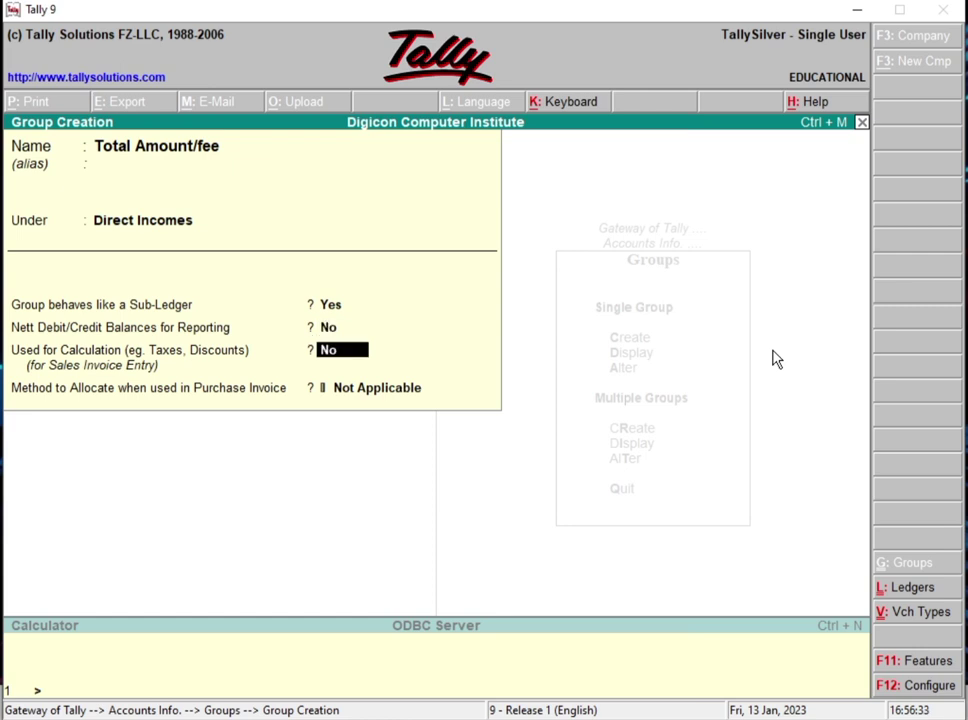
{"action": "key", "text": "Return"}
{"action": "key", "text": "Return"}
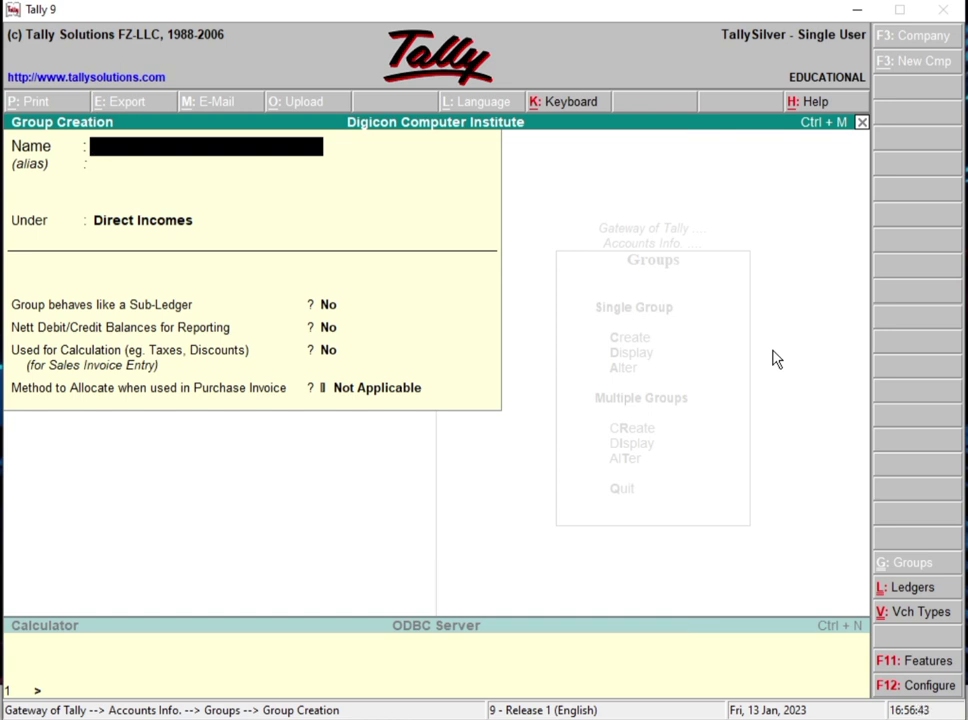
Step: Create groups Dca, Dtp, Adca and Tally, each under Direct Incomes with default settings
{"action": "type", "text": "Dca"}
{"action": "key", "text": "Return"}
{"action": "key", "text": "Return"}
{"action": "key", "text": "Return"}
{"action": "key", "text": "Return"}
{"action": "key", "text": "Return"}
{"action": "key", "text": "Return"}
{"action": "key", "text": "Return"}
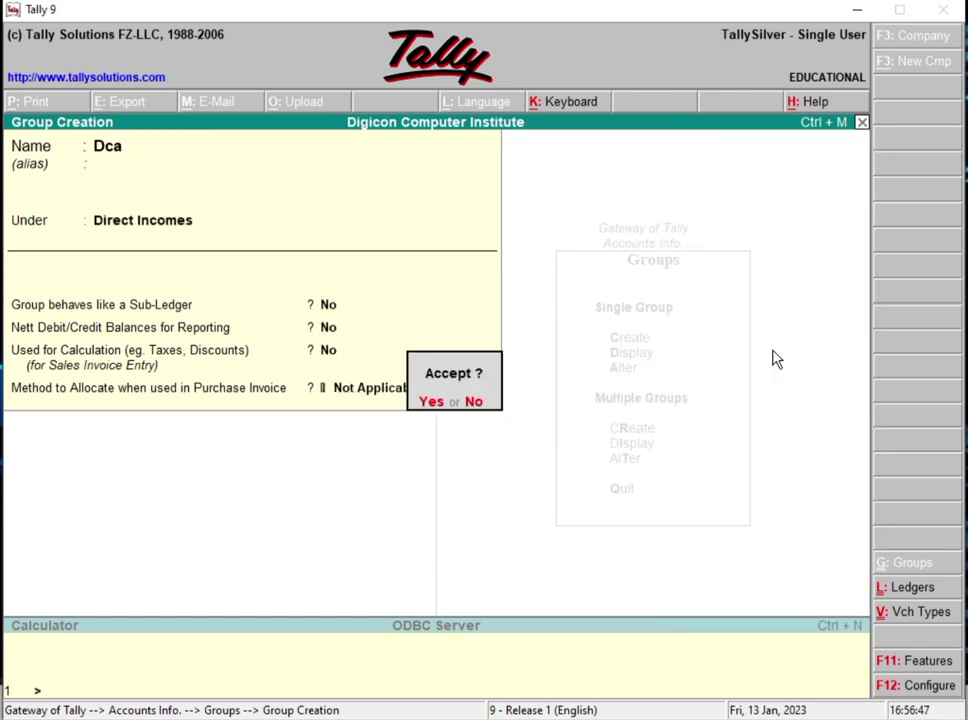
{"action": "key", "text": "Escape"}
{"action": "key", "text": "Up"}
{"action": "key", "text": "Up"}
{"action": "key", "text": "Up"}
{"action": "key", "text": "Up"}
{"action": "key", "text": "Up"}
{"action": "key", "text": "Up"}
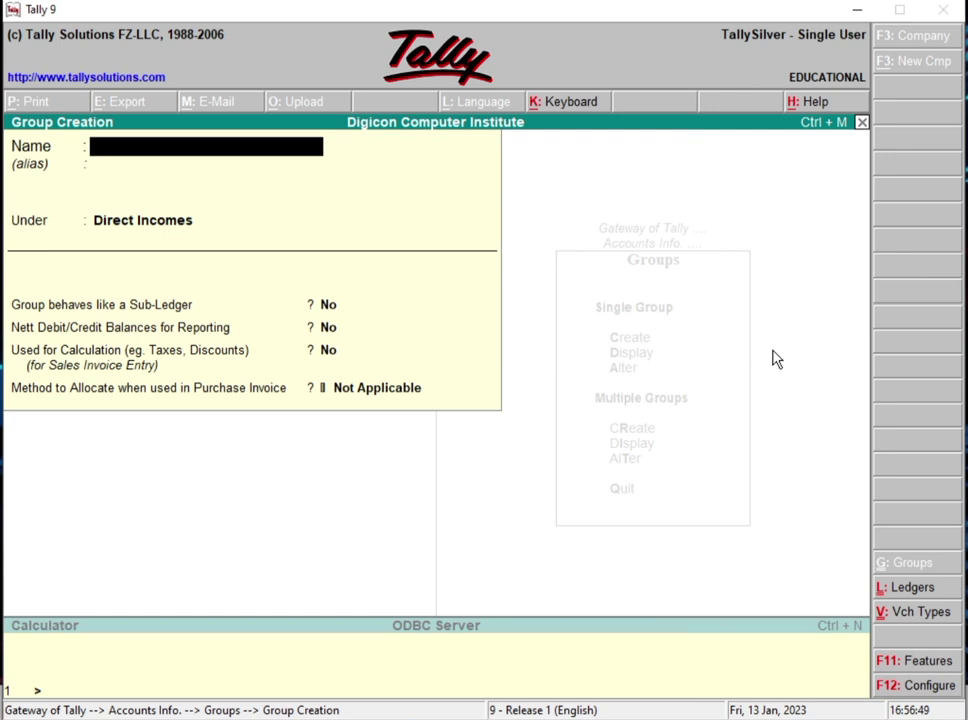
{"action": "type", "text": "Dtp"}
{"action": "key", "text": "Return"}
{"action": "key", "text": "Return"}
{"action": "key", "text": "Return"}
{"action": "key", "text": "Return"}
{"action": "key", "text": "Return"}
{"action": "key", "text": "Return"}
{"action": "key", "text": "Return"}
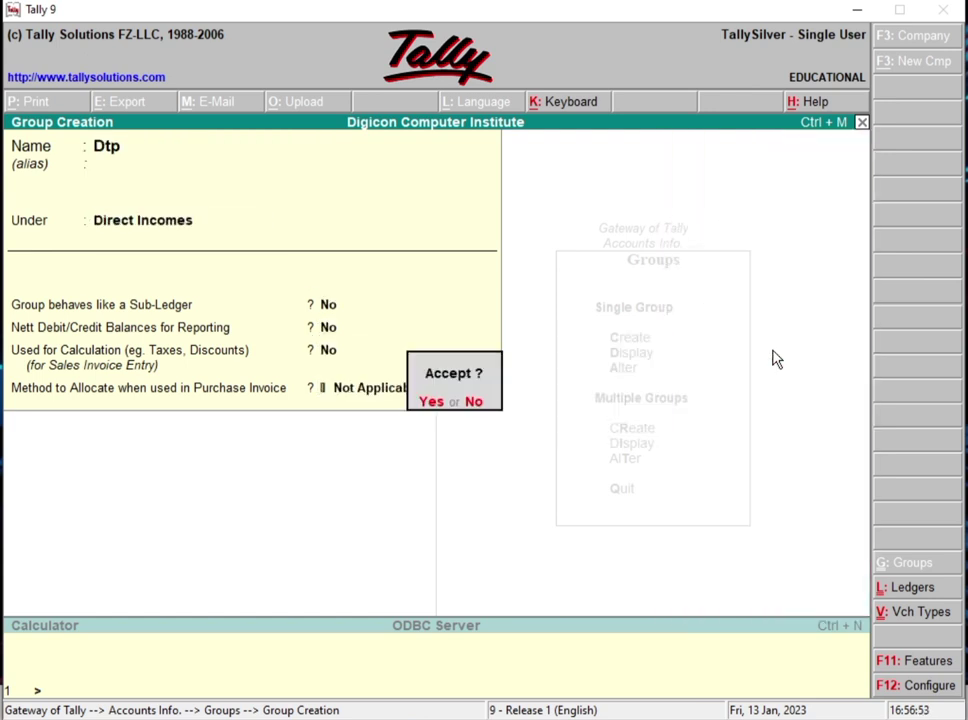
{"action": "key", "text": "Return"}
{"action": "type", "text": "Adca"}
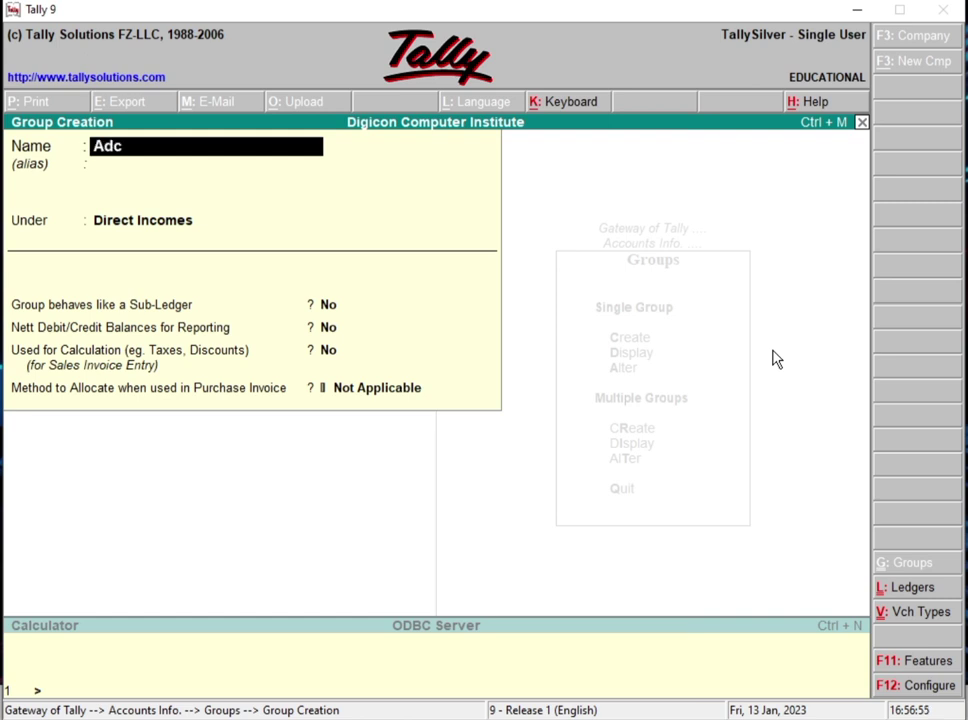
{"action": "key", "text": "Return"}
{"action": "key", "text": "Return"}
{"action": "key", "text": "Return"}
{"action": "key", "text": "Return"}
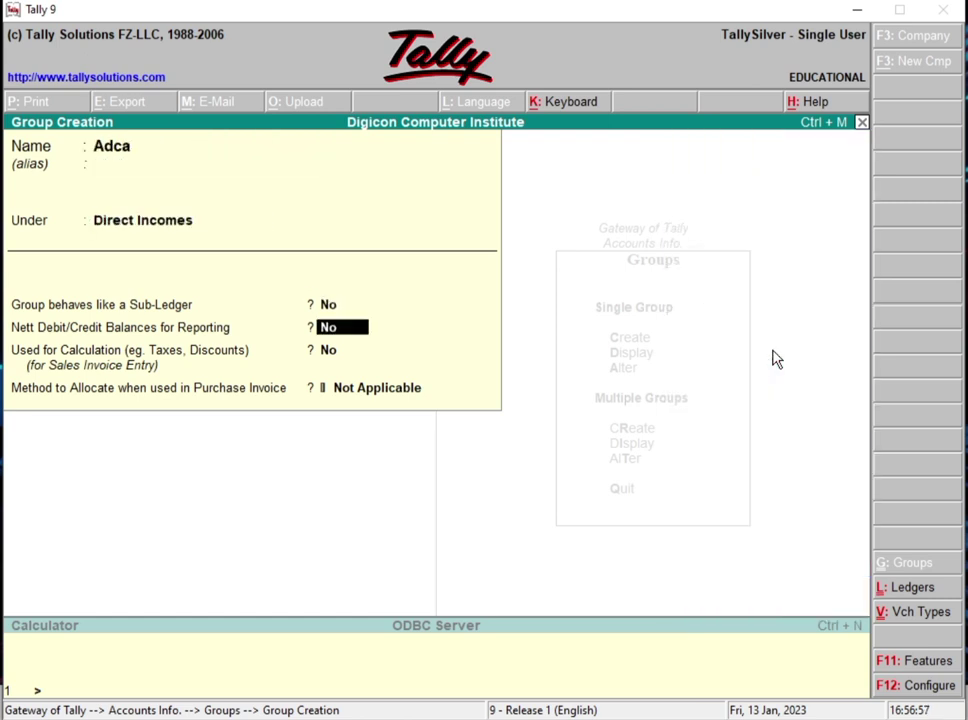
{"action": "key", "text": "Return"}
{"action": "key", "text": "Return"}
{"action": "key", "text": "Return"}
{"action": "key", "text": "Return"}
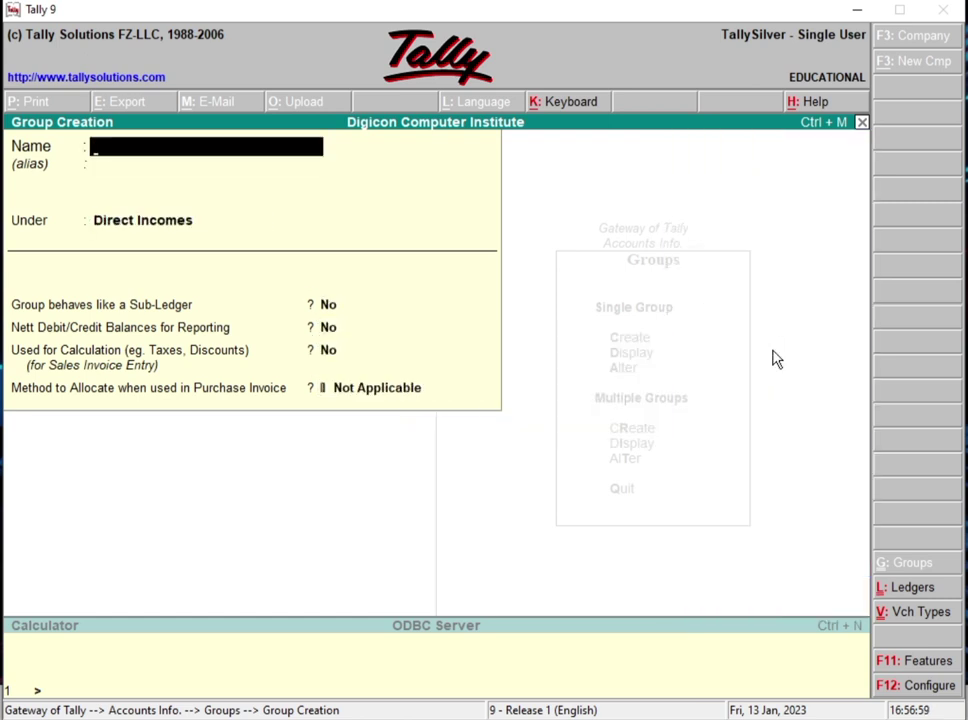
{"action": "type", "text": "Tally"}
{"action": "key", "text": "Return"}
{"action": "key", "text": "Return"}
{"action": "key", "text": "Return"}
{"action": "key", "text": "Return"}
{"action": "key", "text": "Return"}
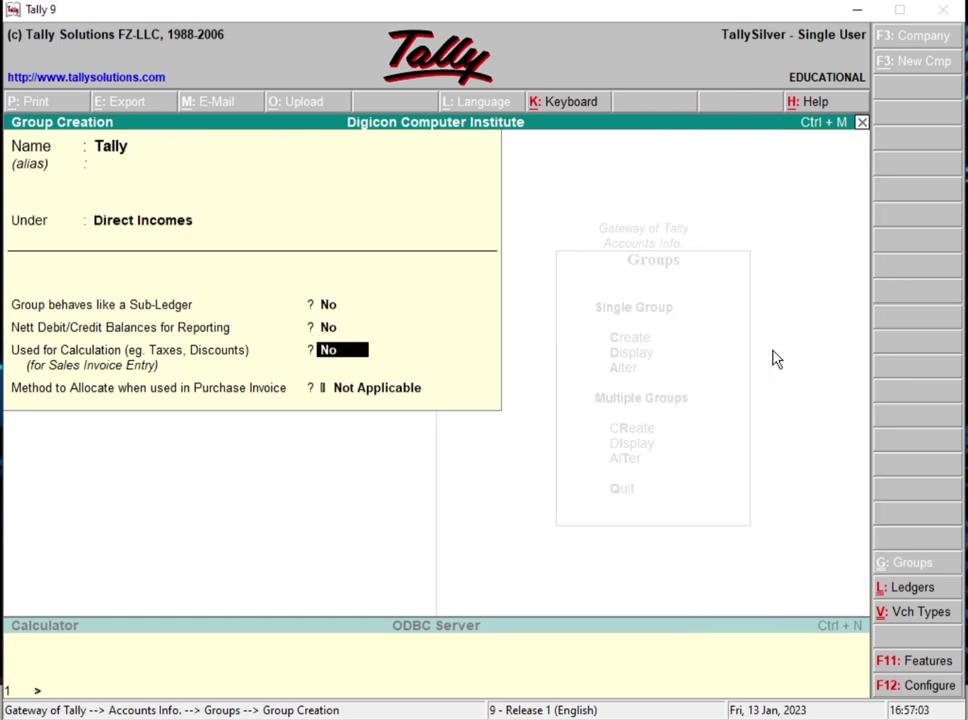
{"action": "key", "text": "Return"}
{"action": "key", "text": "Return"}
{"action": "key", "text": "Return"}
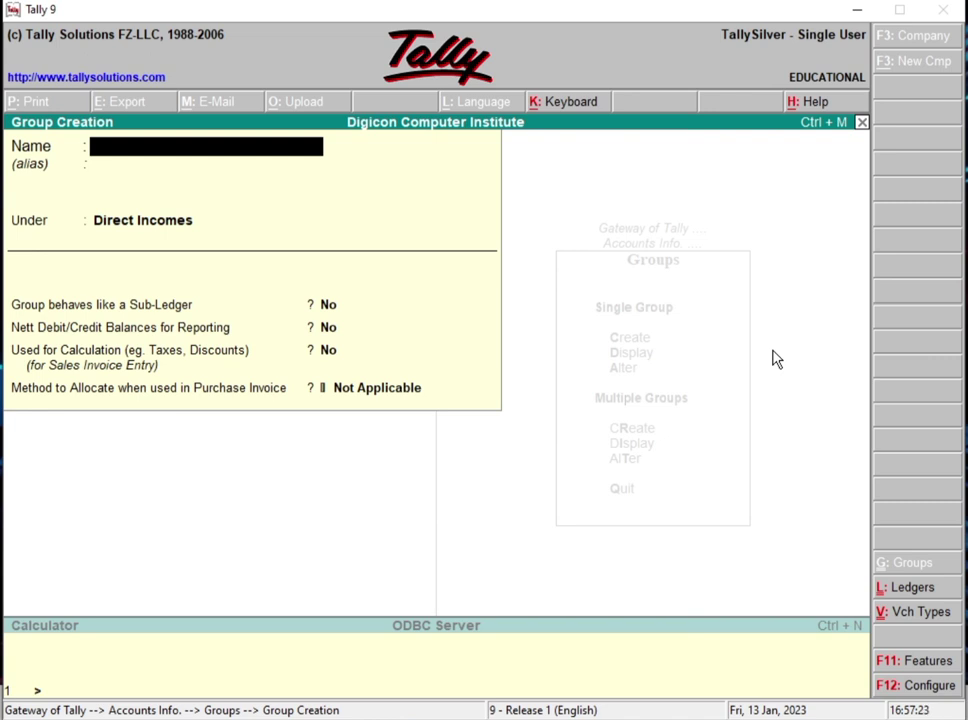
Step: Quit group creation and start a single ledger from Accounts Info. > Ledgers
{"action": "key", "text": "Escape"}
{"action": "key", "text": "y"}
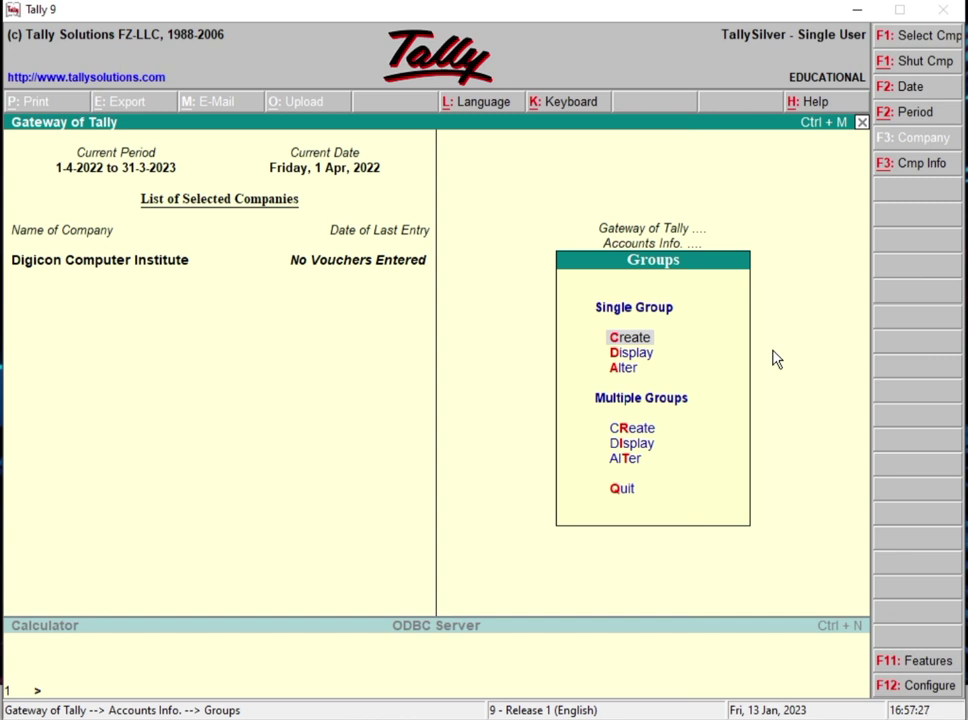
{"action": "key", "text": "Escape"}
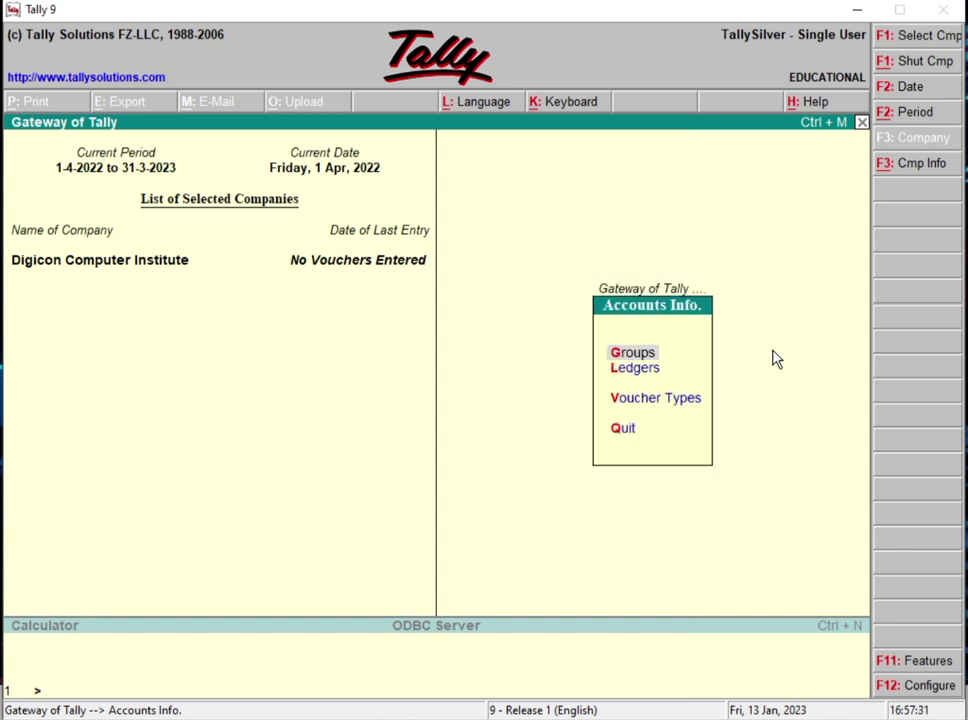
{"action": "key", "text": "Down"}
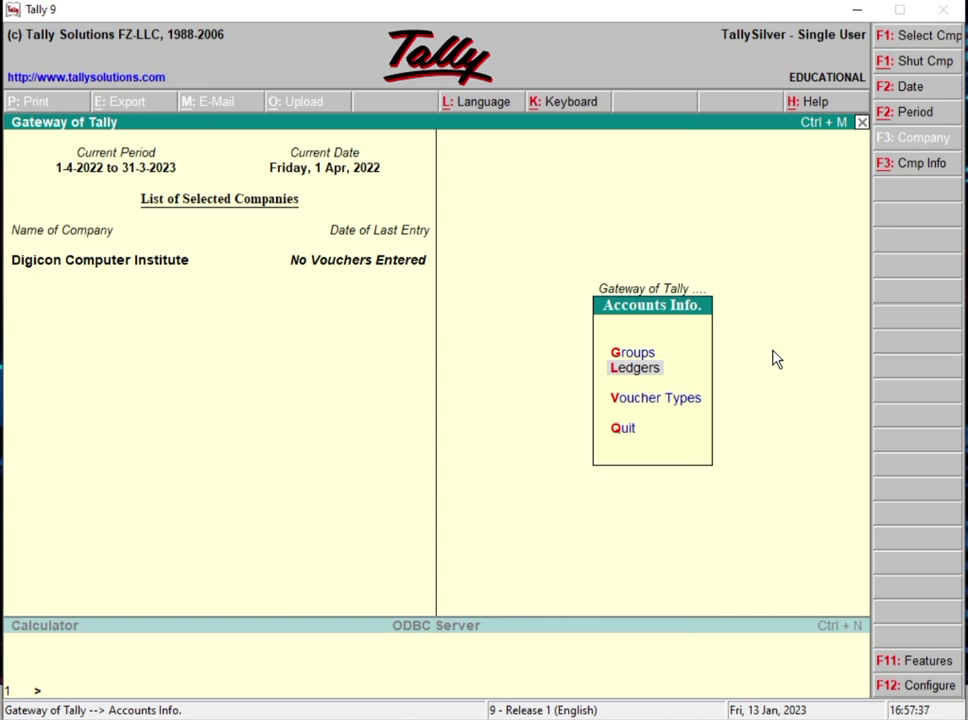
{"action": "key", "text": "Return"}
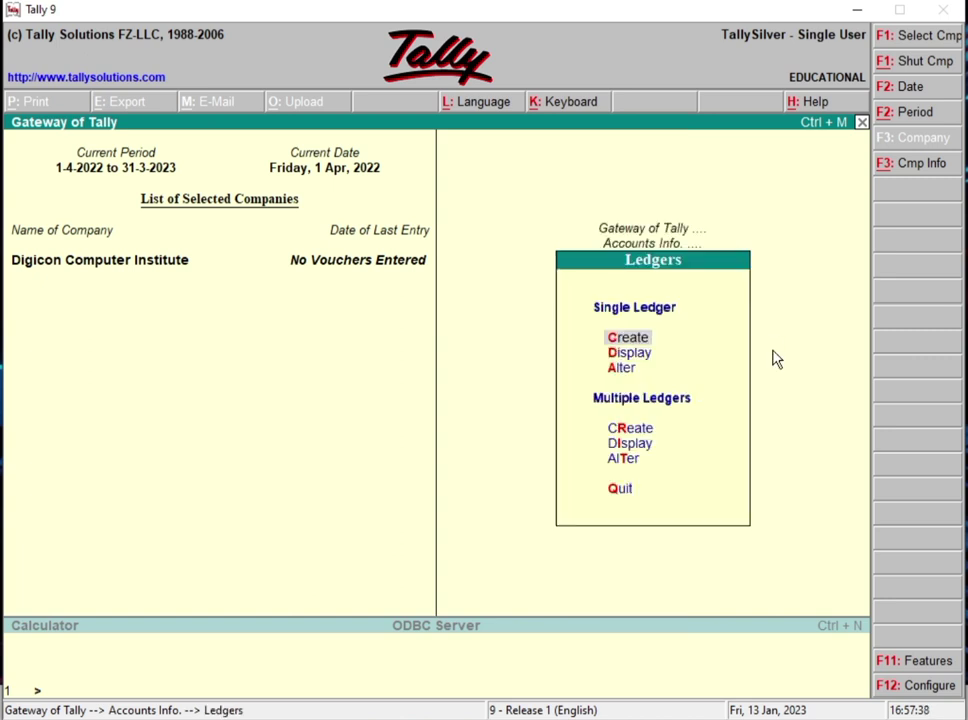
{"action": "key", "text": "Return"}
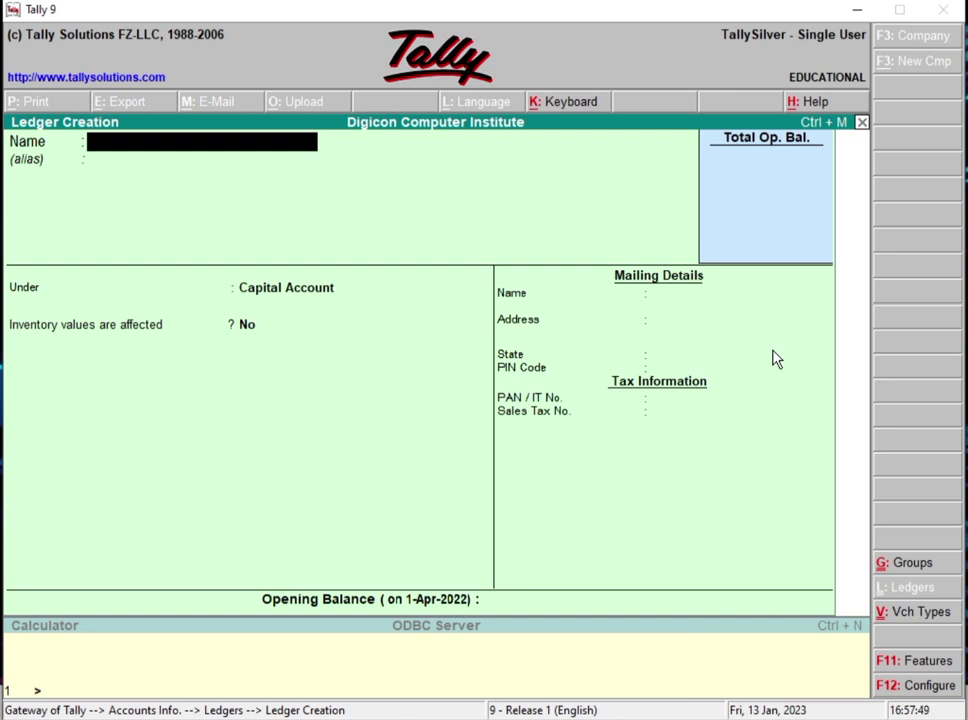
Step: Create a ledger for the student under Adca with no opening balance and save it
{"action": "type", "text": "Sonu"}
{"action": "key", "text": "Return"}
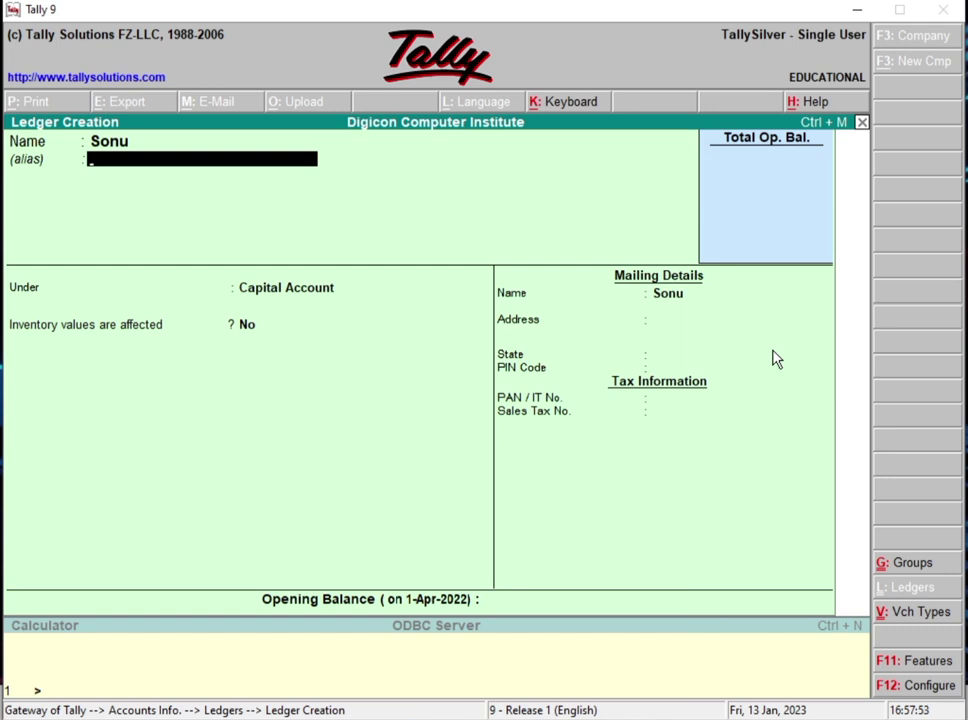
{"action": "key", "text": "Return"}
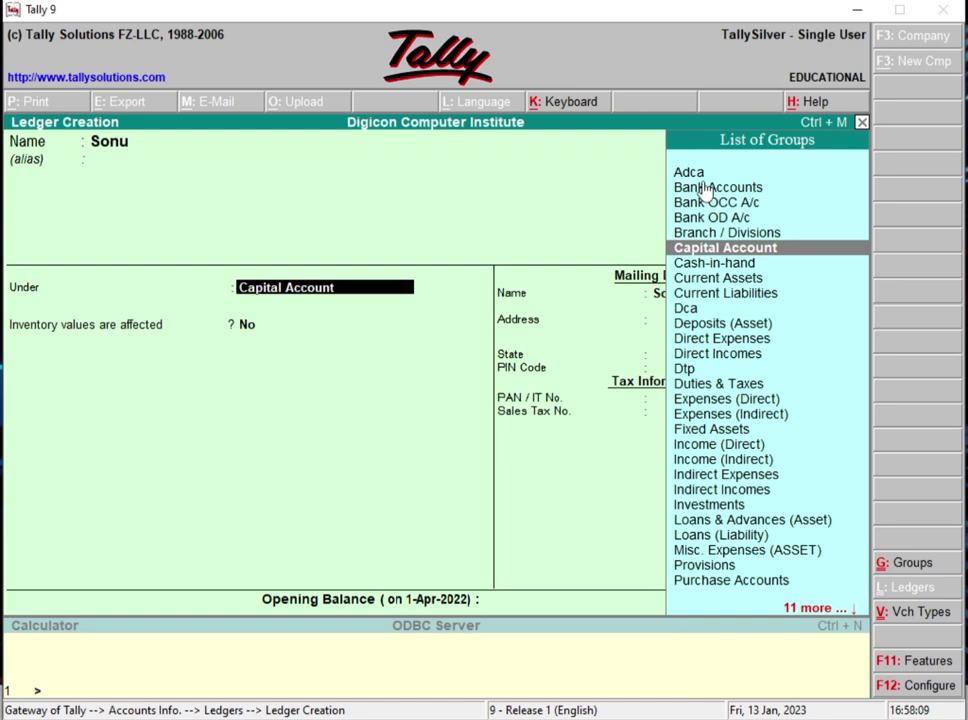
{"action": "key", "text": "Up"}
{"action": "key", "text": "Up"}
{"action": "key", "text": "Up"}
{"action": "key", "text": "Up"}
{"action": "key", "text": "Up"}
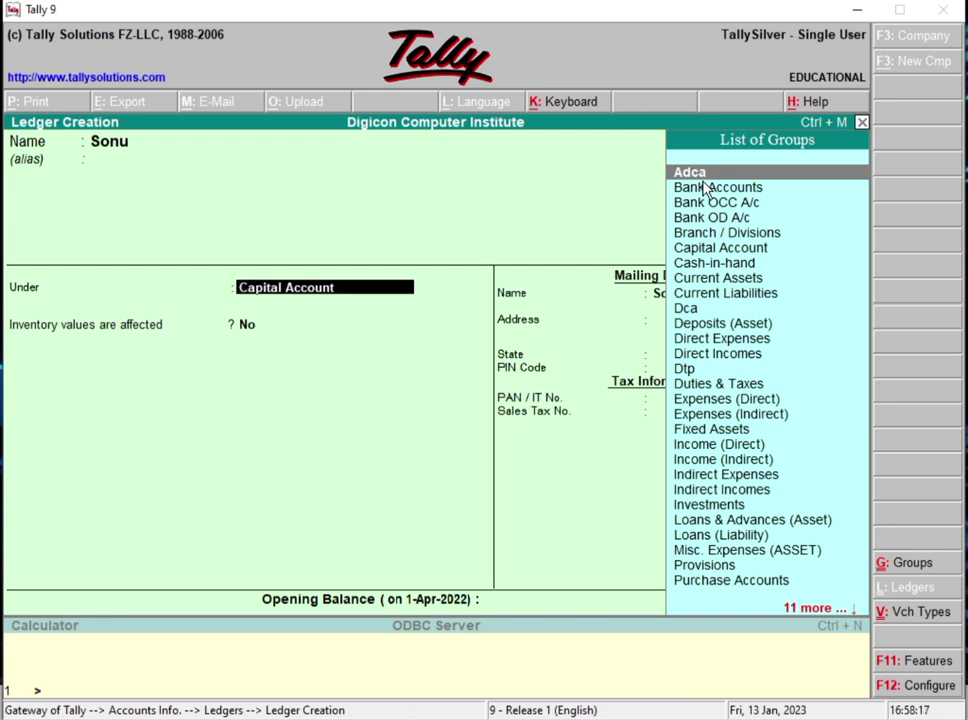
{"action": "key", "text": "Return"}
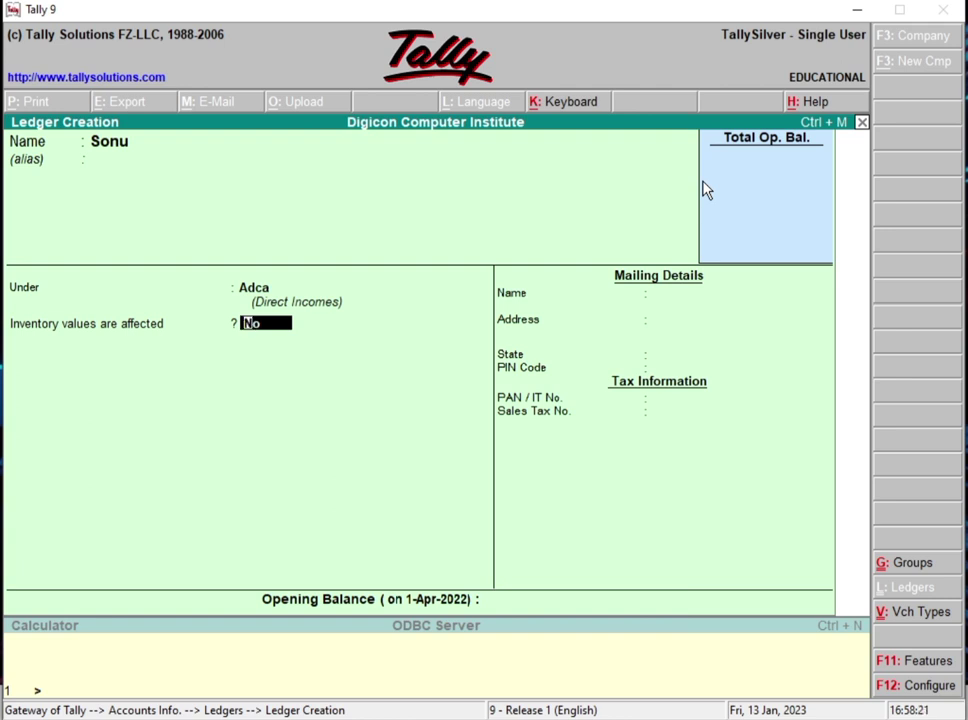
{"action": "key", "text": "Return"}
{"action": "key", "text": "Return"}
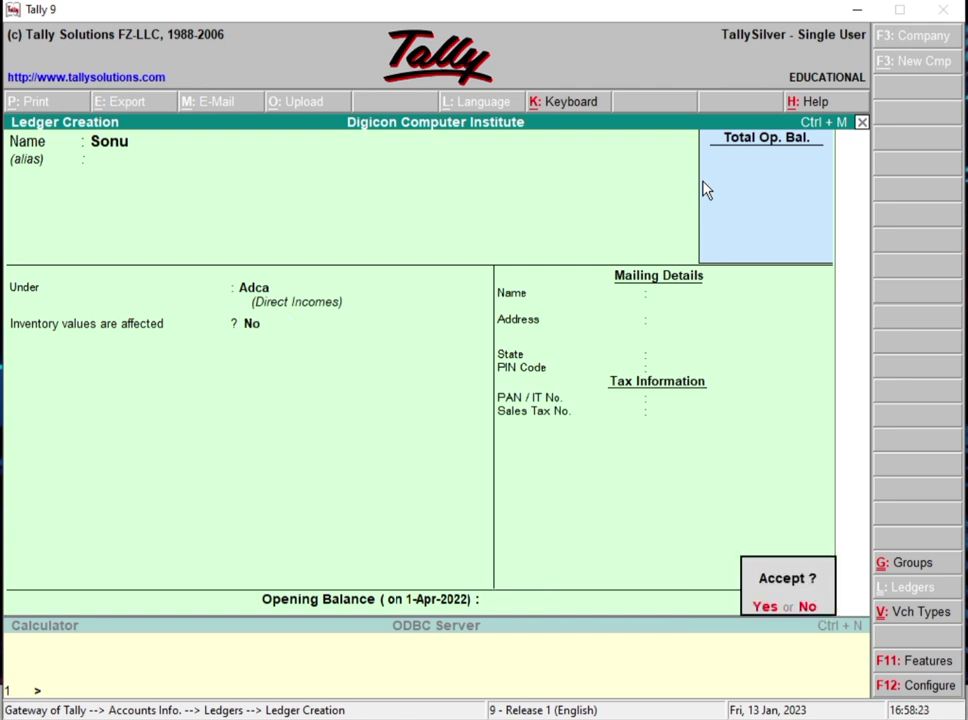
{"action": "key", "text": "Return"}
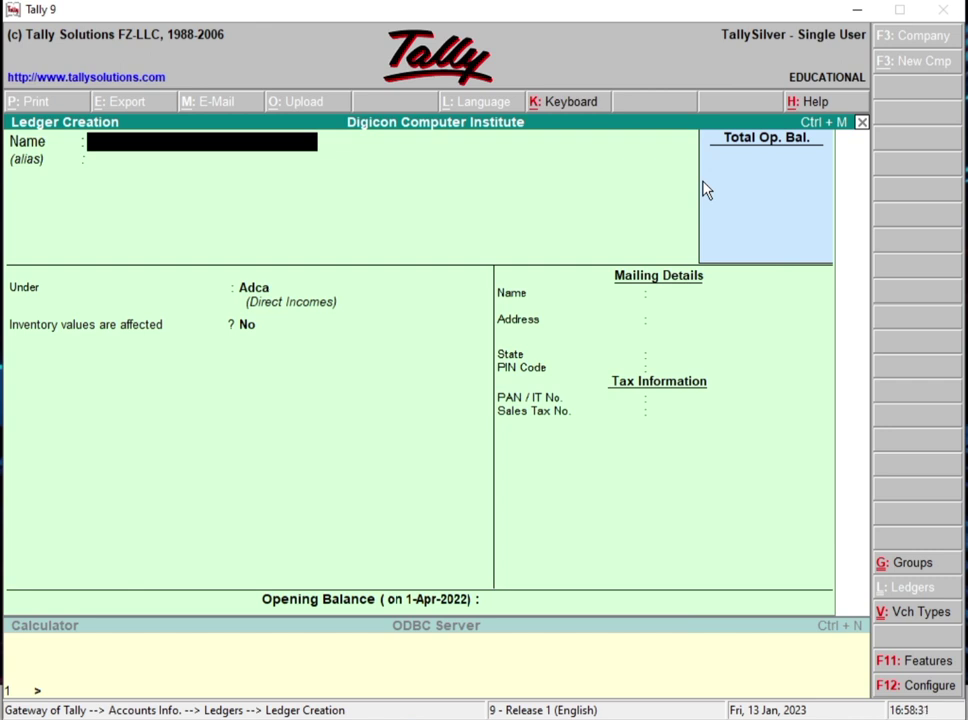
Step: Create a student's ledger under the Tally group and save it
{"action": "type", "text": "Istikhar"}
{"action": "key", "text": "Return"}
{"action": "key", "text": "Return"}
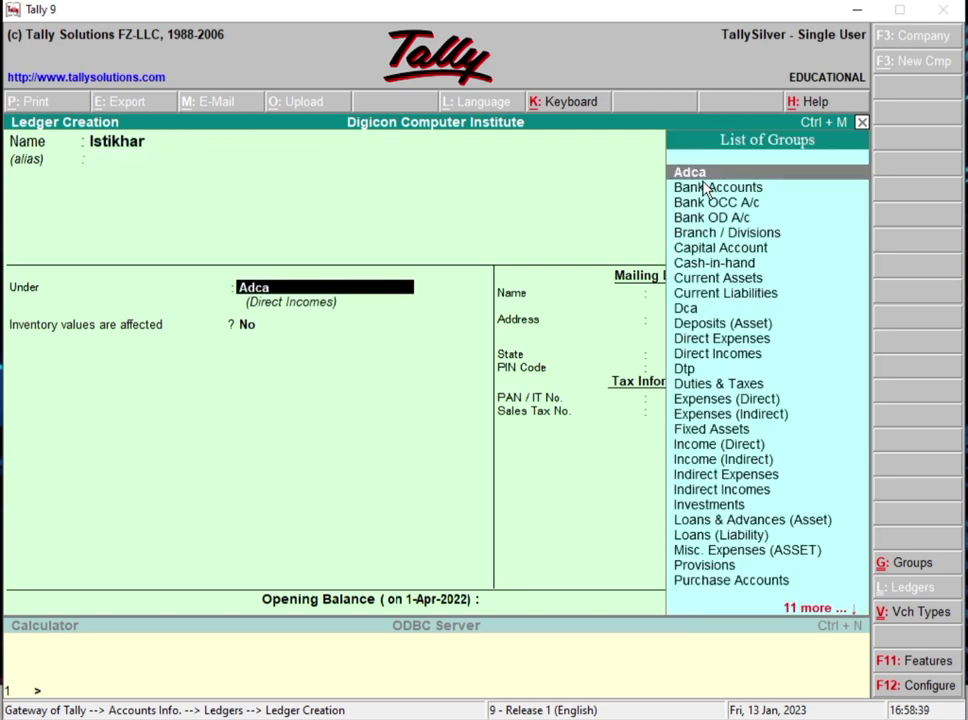
{"action": "type", "text": "Tall"}
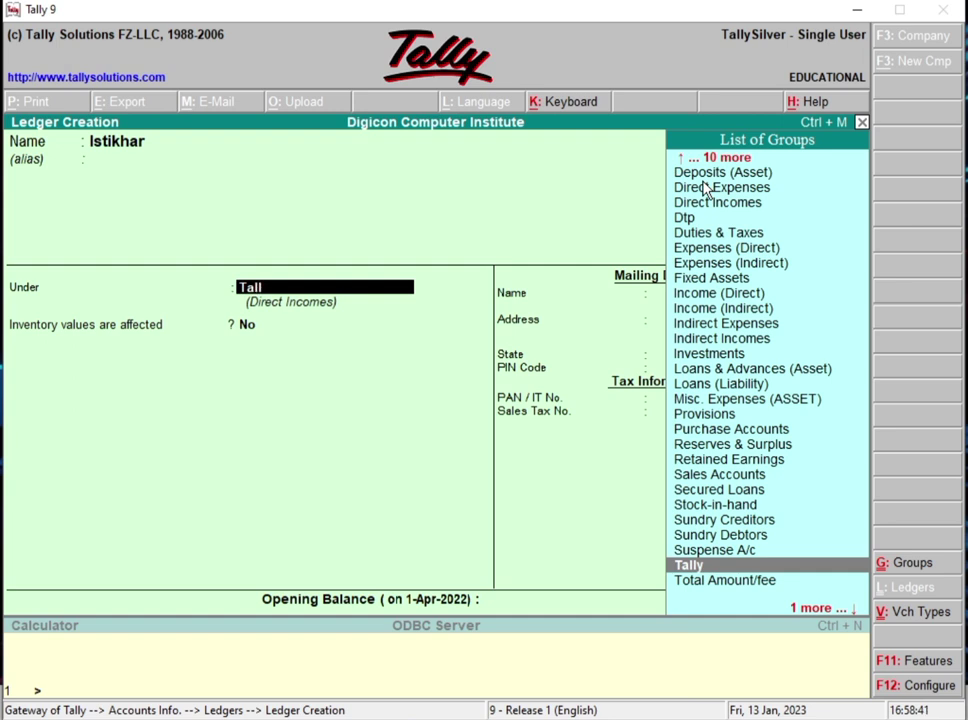
{"action": "key", "text": "Return"}
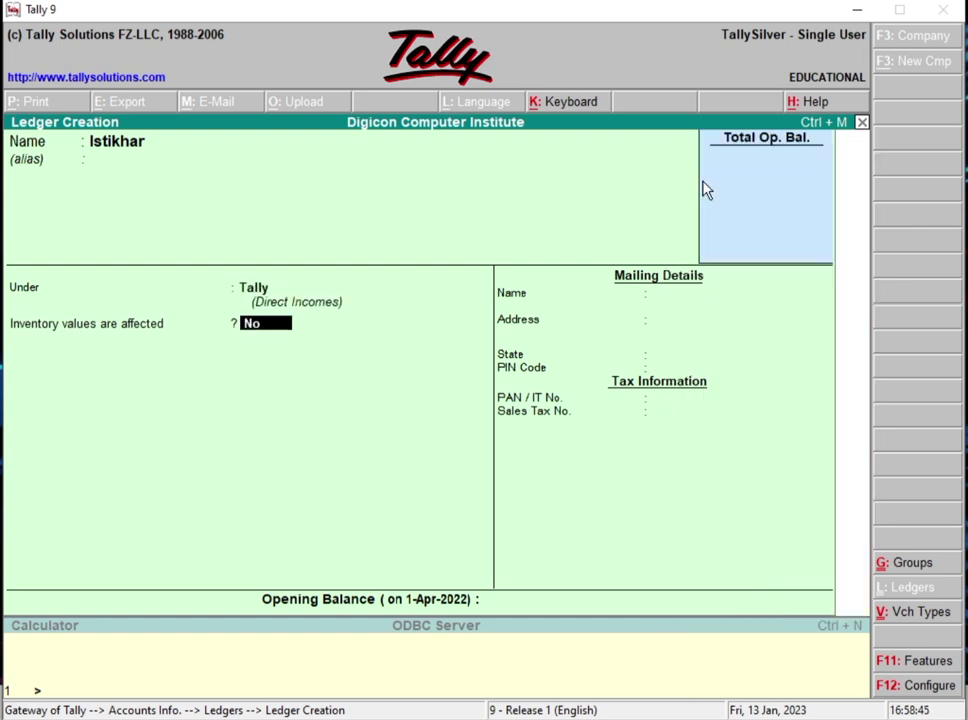
{"action": "key", "text": "Return"}
{"action": "key", "text": "Return"}
Step: Create another student's ledger under the Dca group, saved with no opening balance
{"action": "key", "text": "Return"}
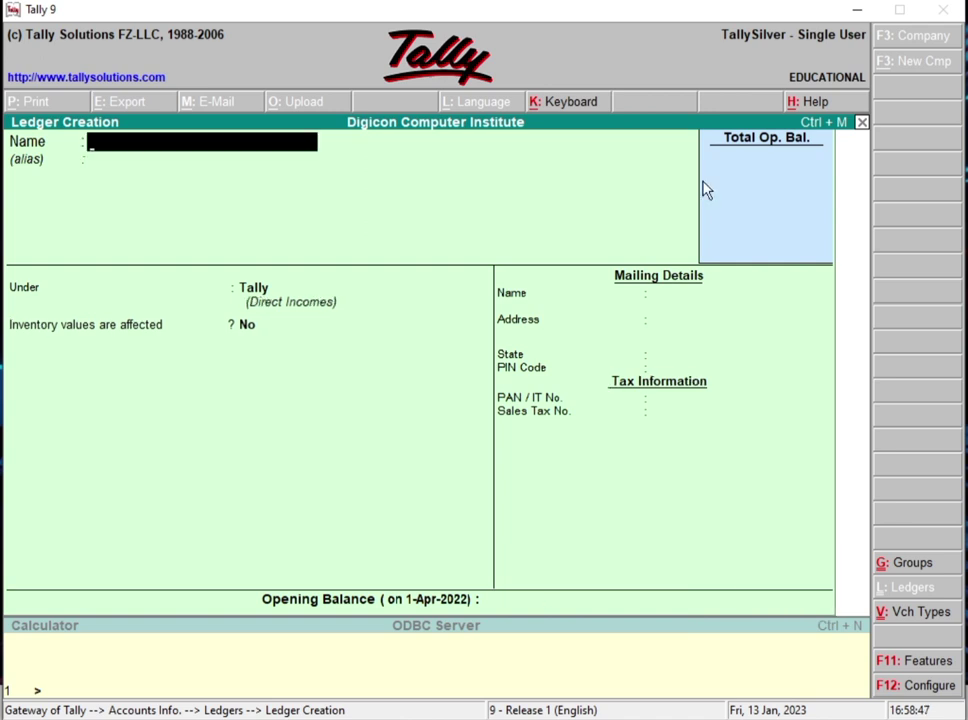
{"action": "type", "text": "Imam"}
{"action": "key", "text": "Return"}
{"action": "key", "text": "Return"}
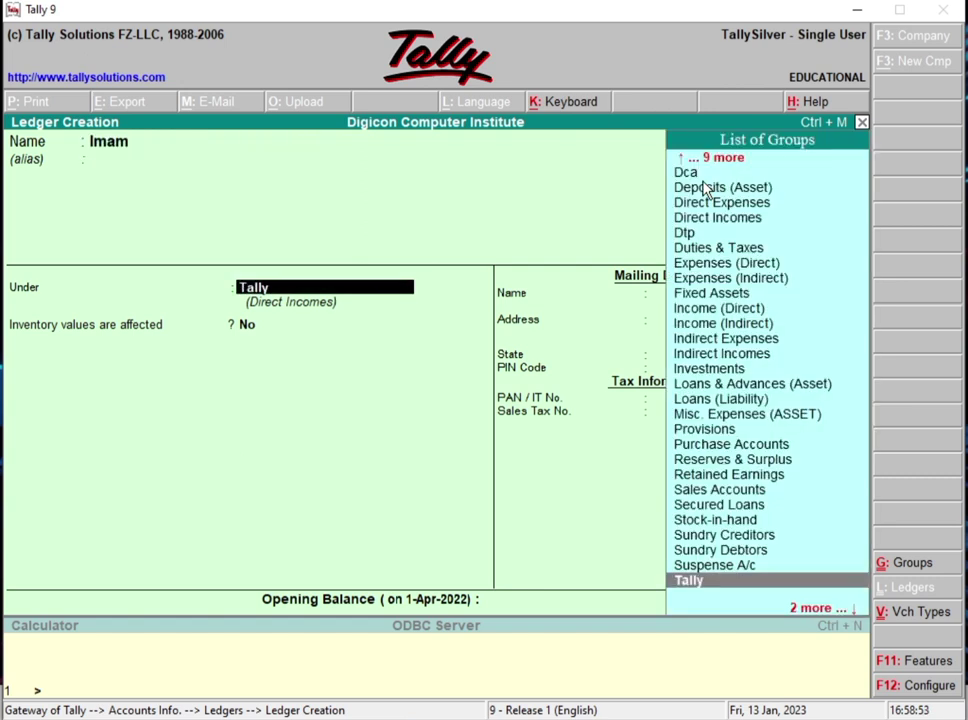
{"action": "type", "text": "Dc"}
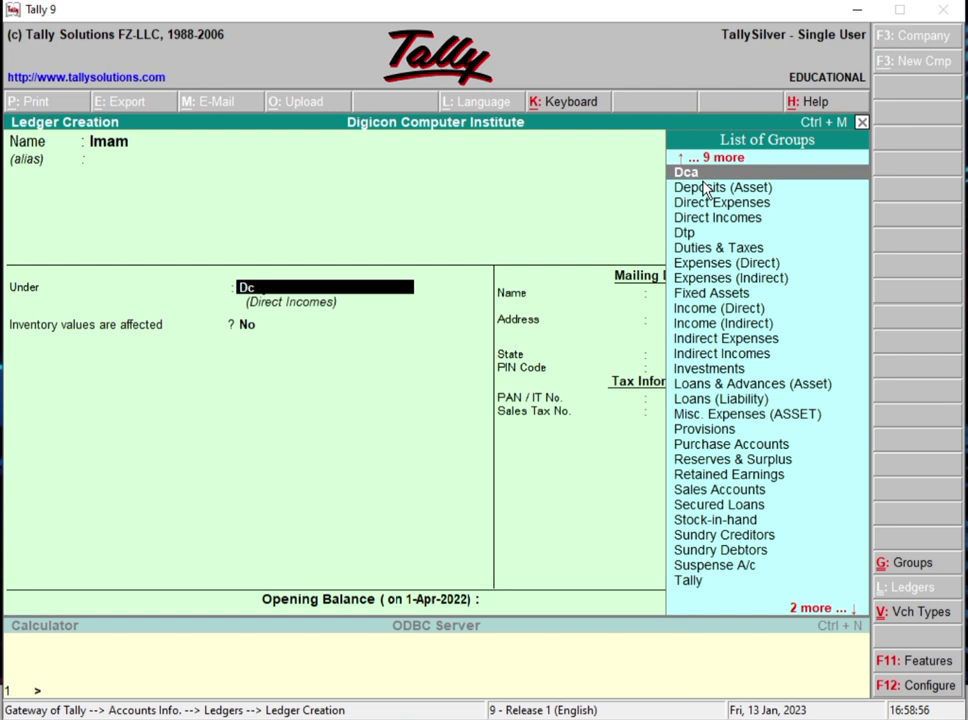
{"action": "key", "text": "Return"}
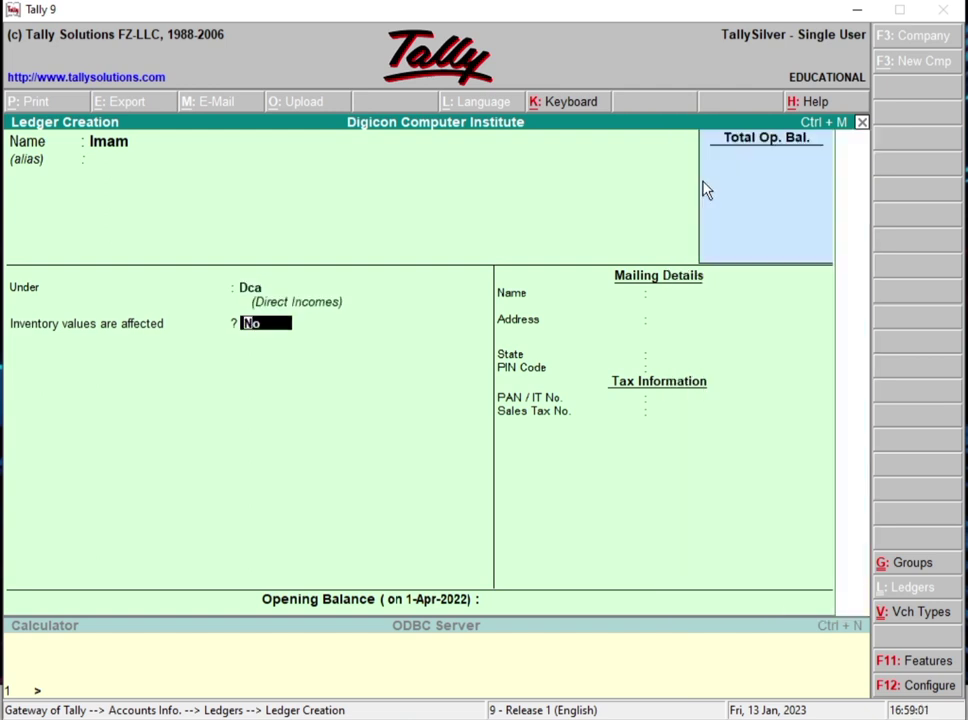
{"action": "key", "text": "Return"}
{"action": "key", "text": "Return"}
{"action": "key", "text": "Return"}
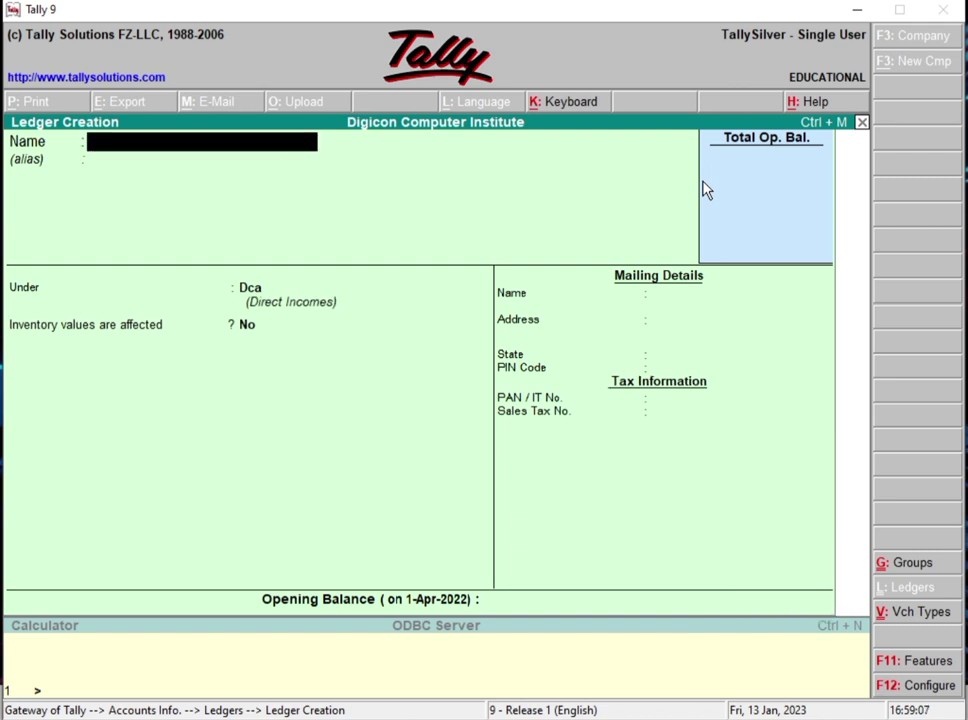
Step: Add a further student's ledger under Dtp (Direct Incomes), saved without an opening balance
{"action": "type", "text": "Amit"}
{"action": "key", "text": "Return"}
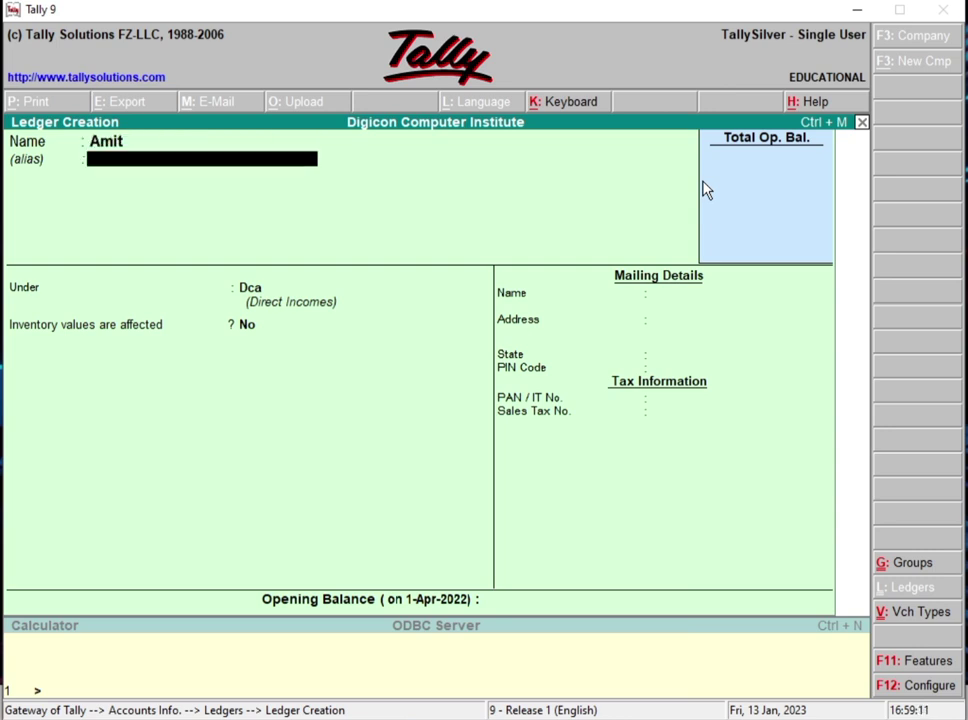
{"action": "key", "text": "Return"}
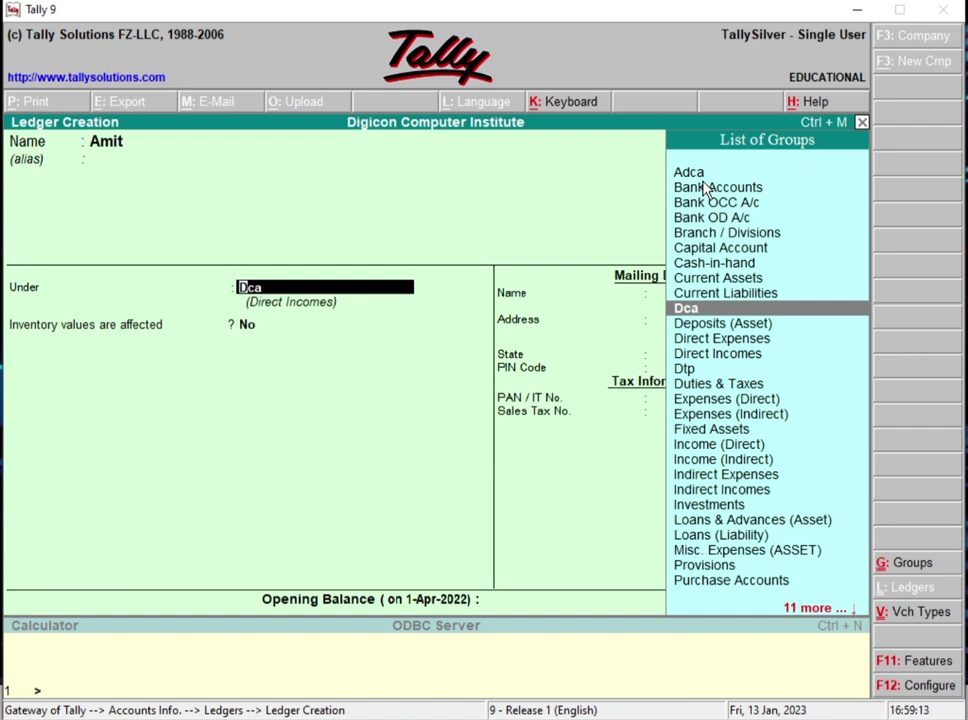
{"action": "type", "text": "Dt"}
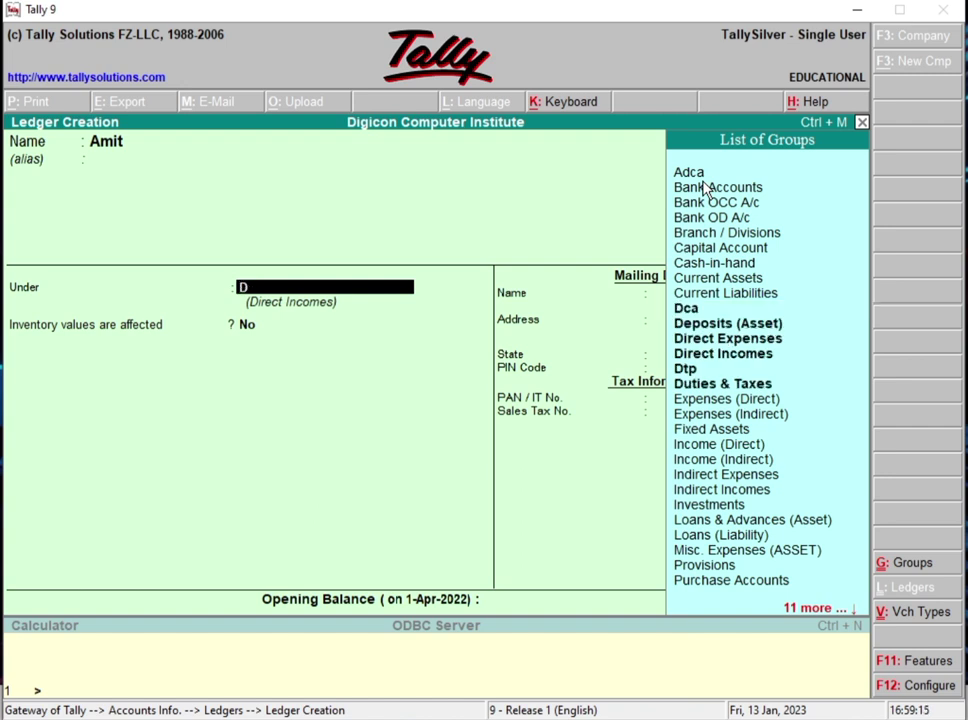
{"action": "key", "text": "Return"}
{"action": "key", "text": "Return"}
{"action": "key", "text": "Return"}
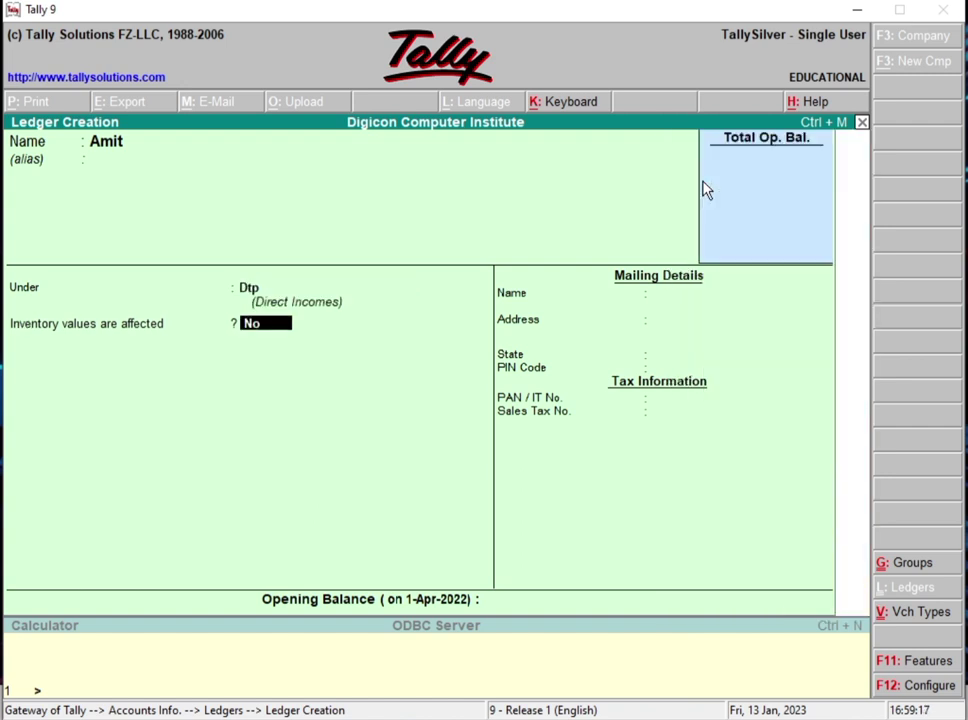
{"action": "key", "text": "Escape"}
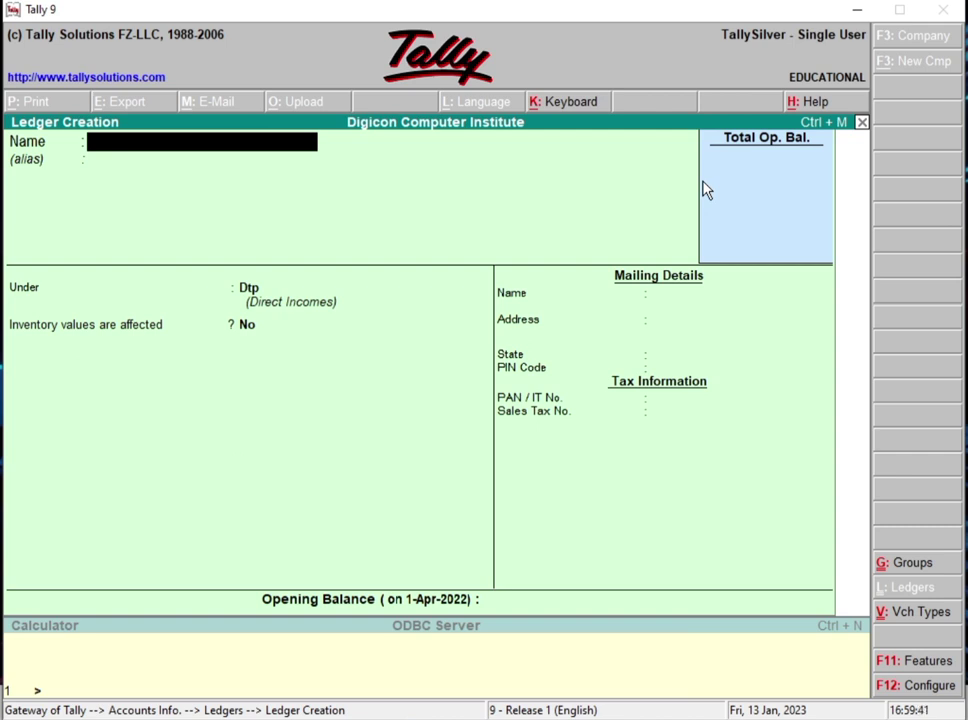
Step: Quit ledger creation, back out to the Gateway of Tally and highlight Accounting Vouchers
{"action": "key", "text": "Escape"}
{"action": "key", "text": "Return"}
{"action": "key", "text": "Escape"}
{"action": "key", "text": "Escape"}
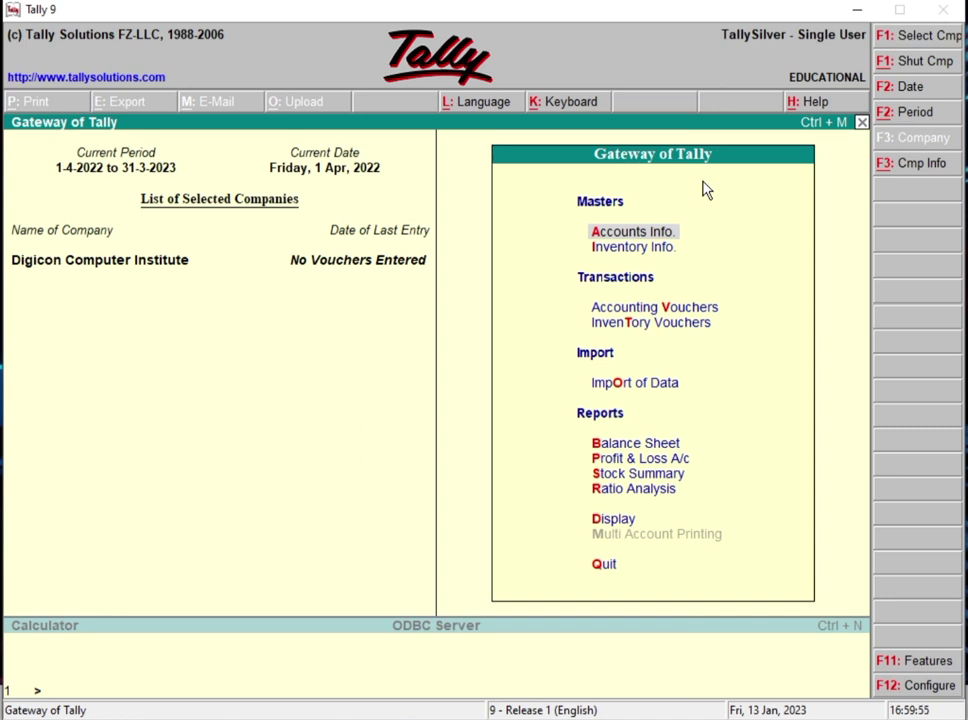
{"action": "key", "text": "Down"}
{"action": "key", "text": "Down"}
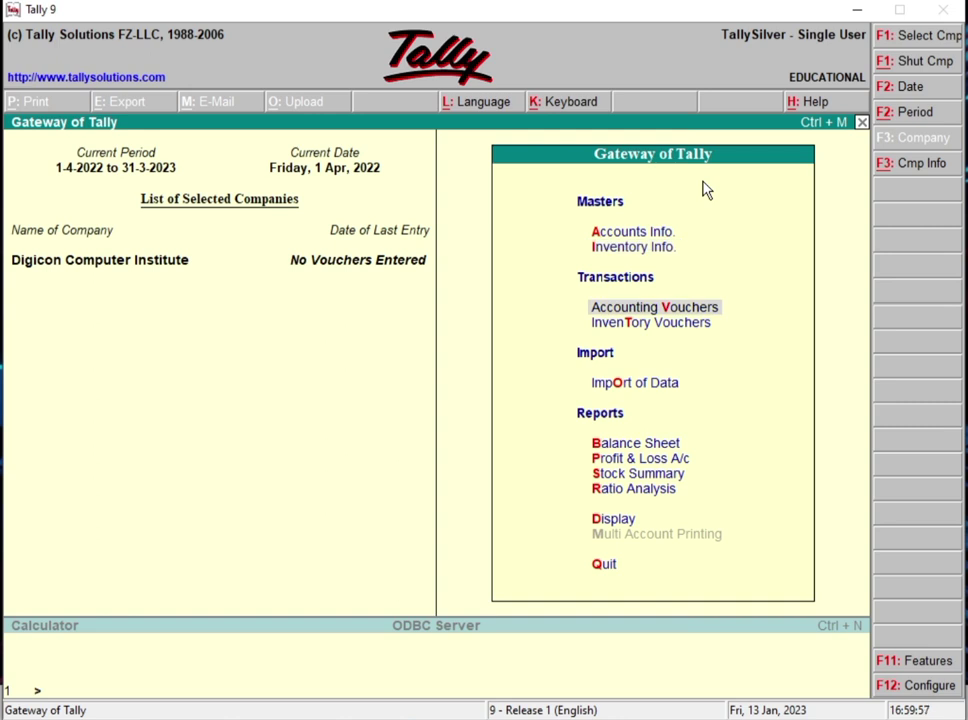
Step: Start a Receipt voucher with Cash as the receiving account
{"action": "key", "text": "Return"}
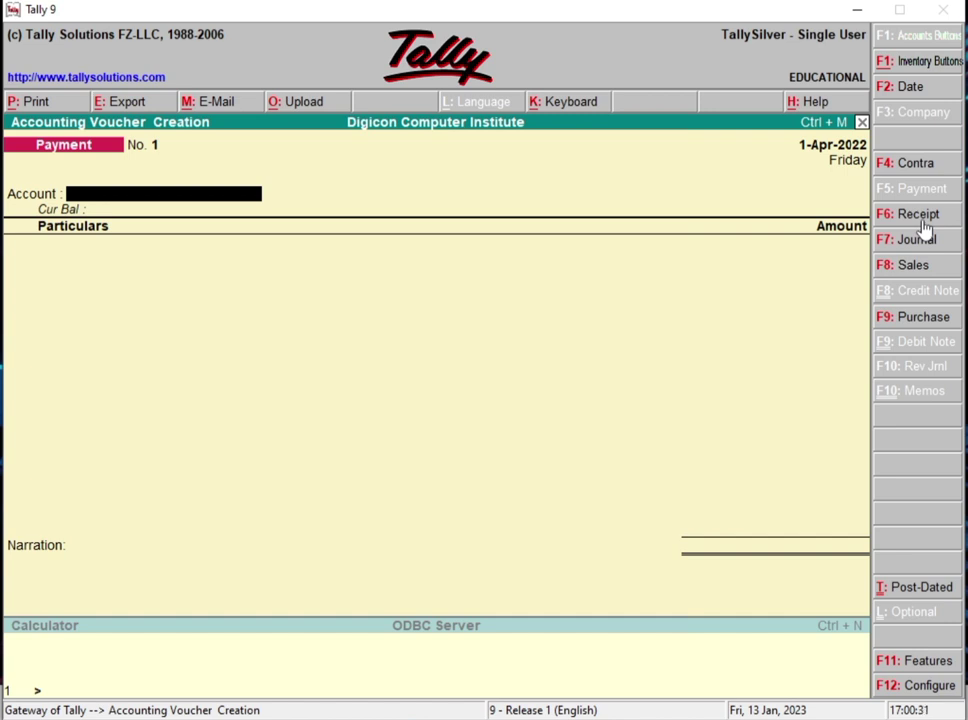
{"action": "left_click", "coordinate": [922, 222]}
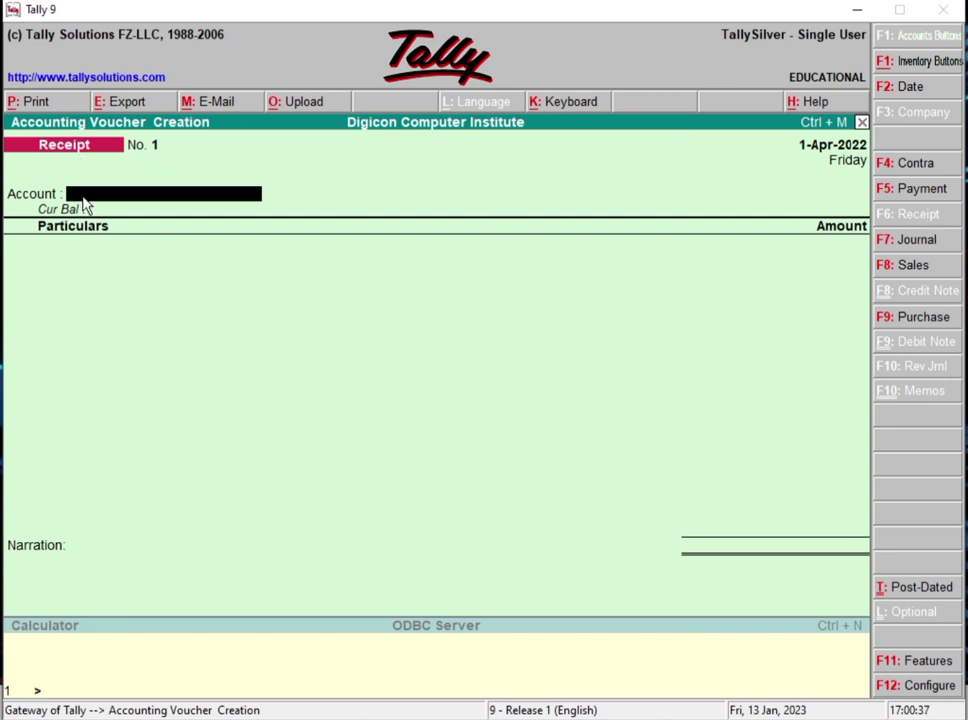
{"action": "type", "text": "C"}
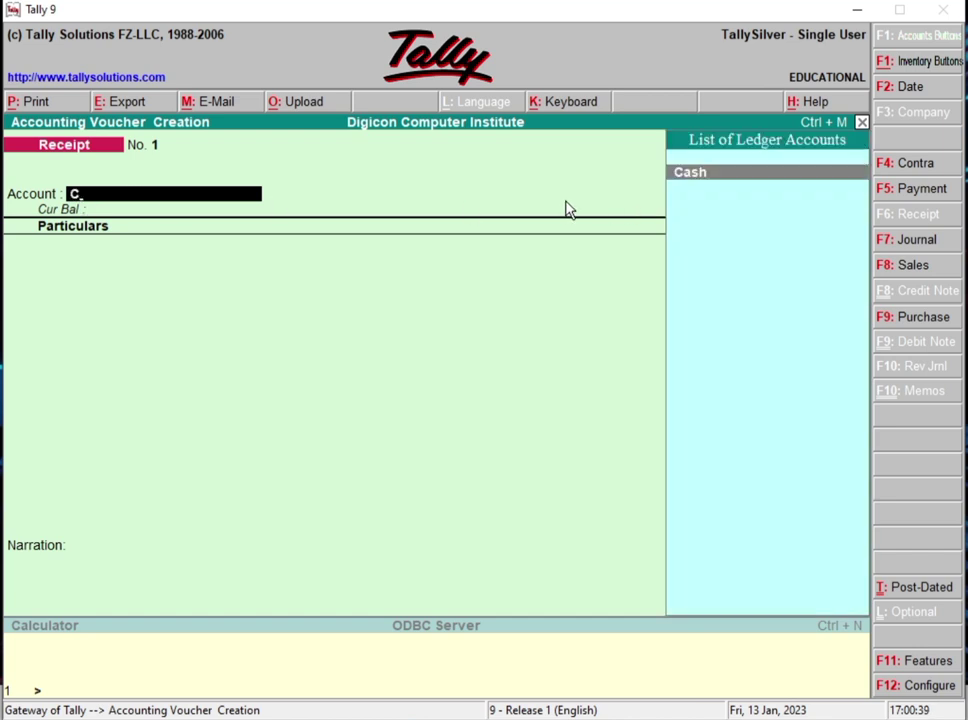
{"action": "left_click", "coordinate": [705, 190]}
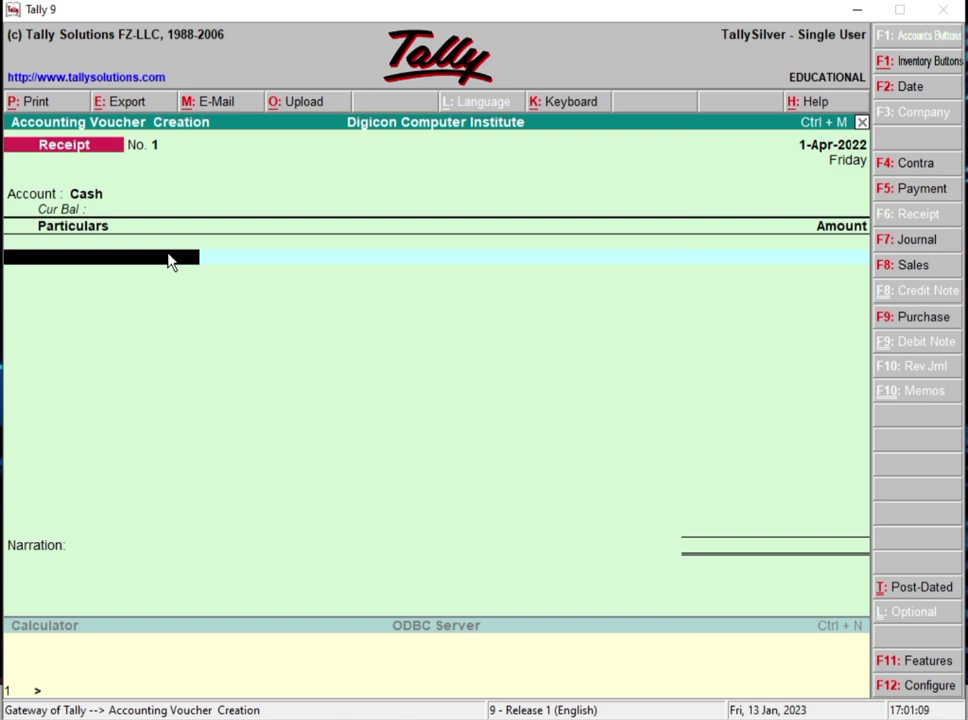
Step: Credit the first student's ledger with 1,000 in the voucher particulars
{"action": "type", "text": "c"}
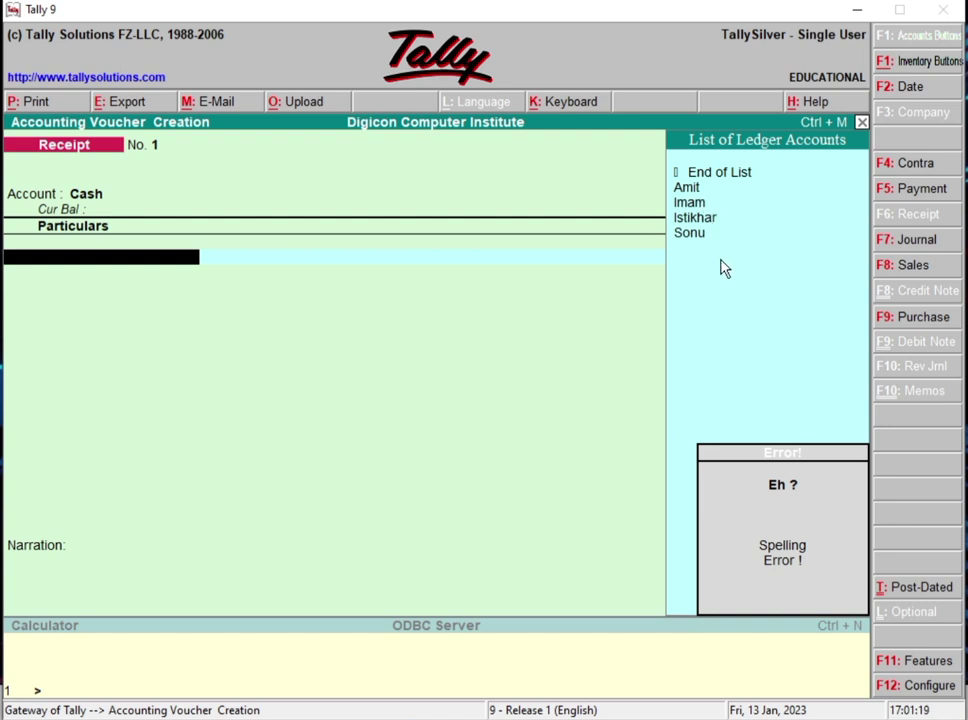
{"action": "key", "text": "Down"}
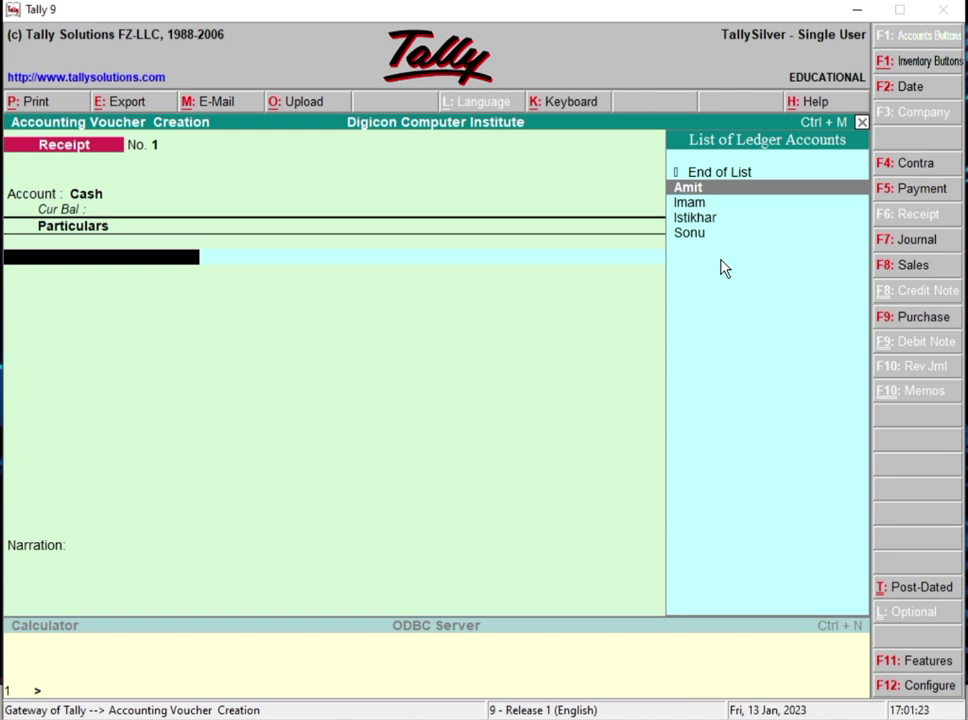
{"action": "key", "text": "Return"}
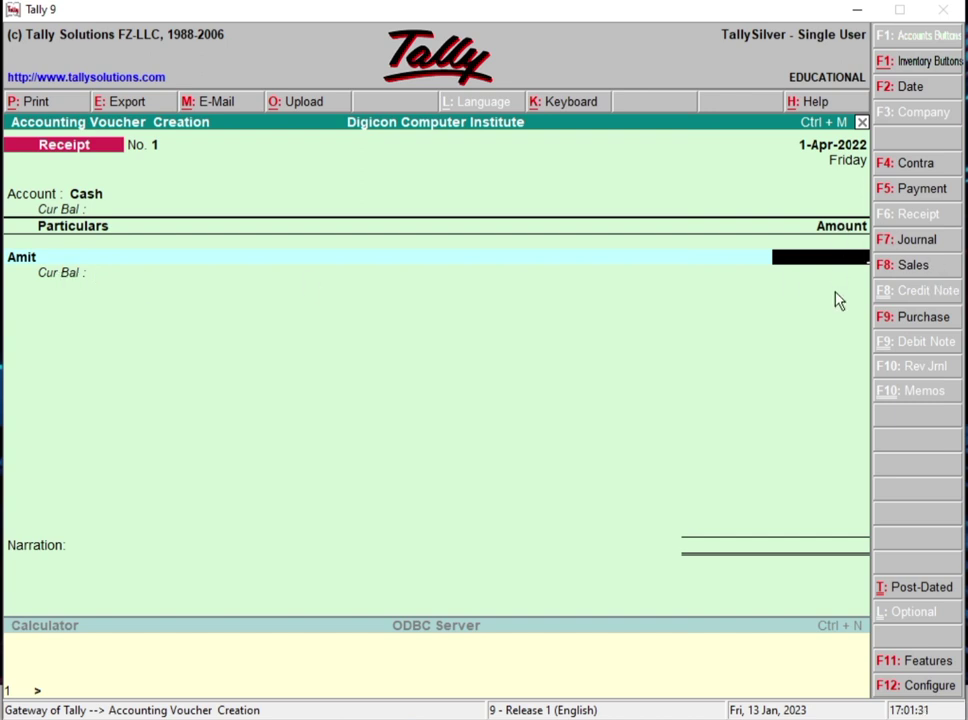
{"action": "type", "text": "1000"}
{"action": "key", "text": "Return"}
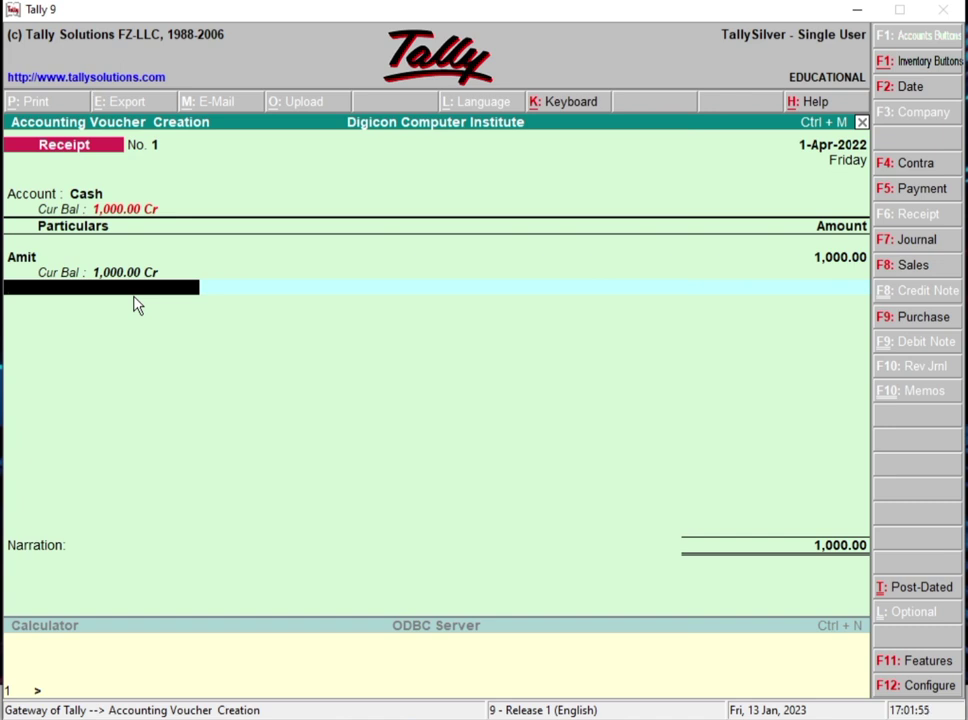
Step: Add the next student's ledger to the receipt with 500
{"action": "key", "text": "c"}
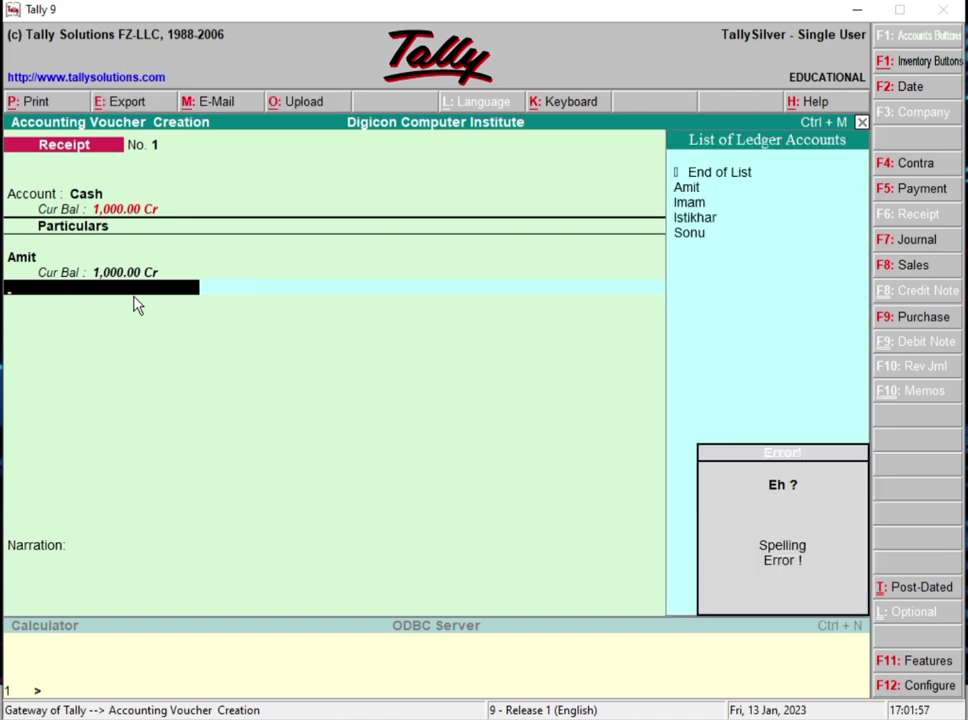
{"action": "key", "text": "Down"}
{"action": "key", "text": "Down"}
{"action": "key", "text": "Down"}
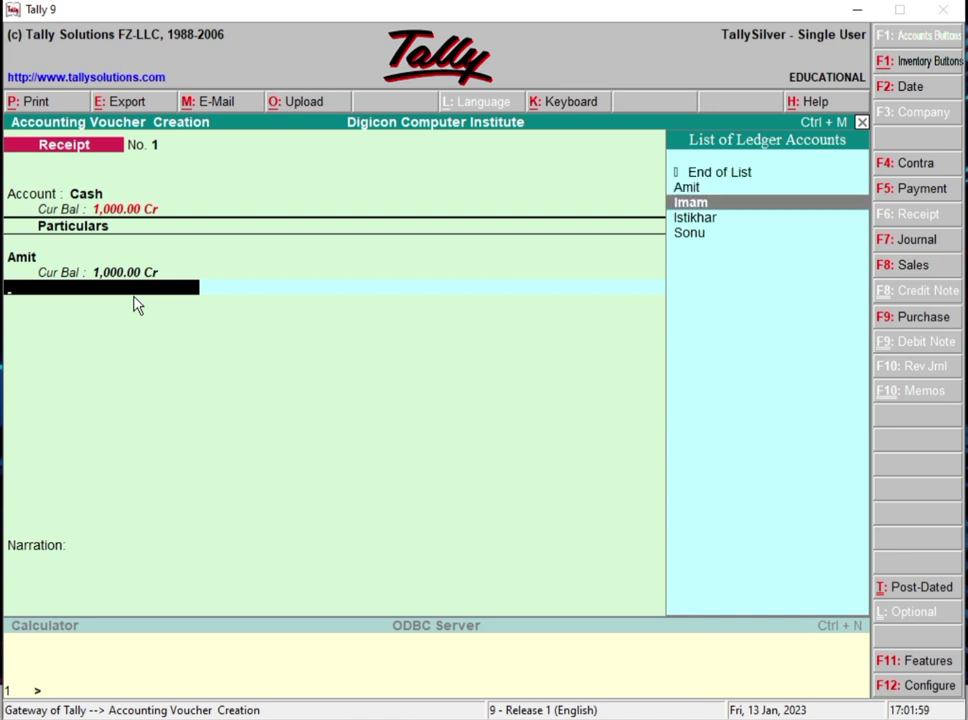
{"action": "key", "text": "Return"}
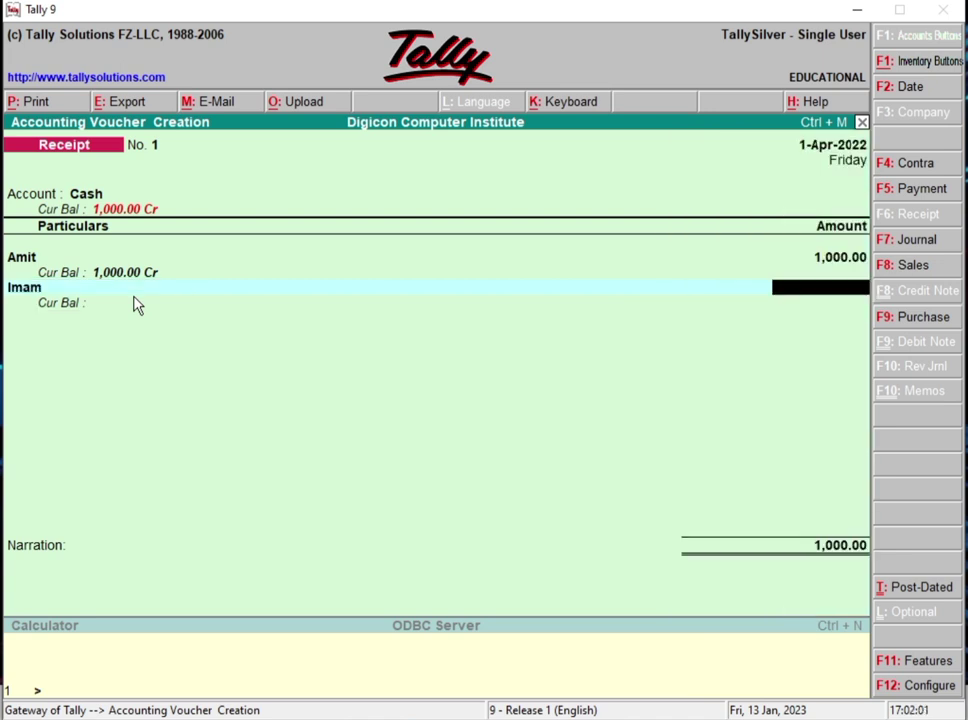
{"action": "type", "text": "500"}
{"action": "key", "text": "Return"}
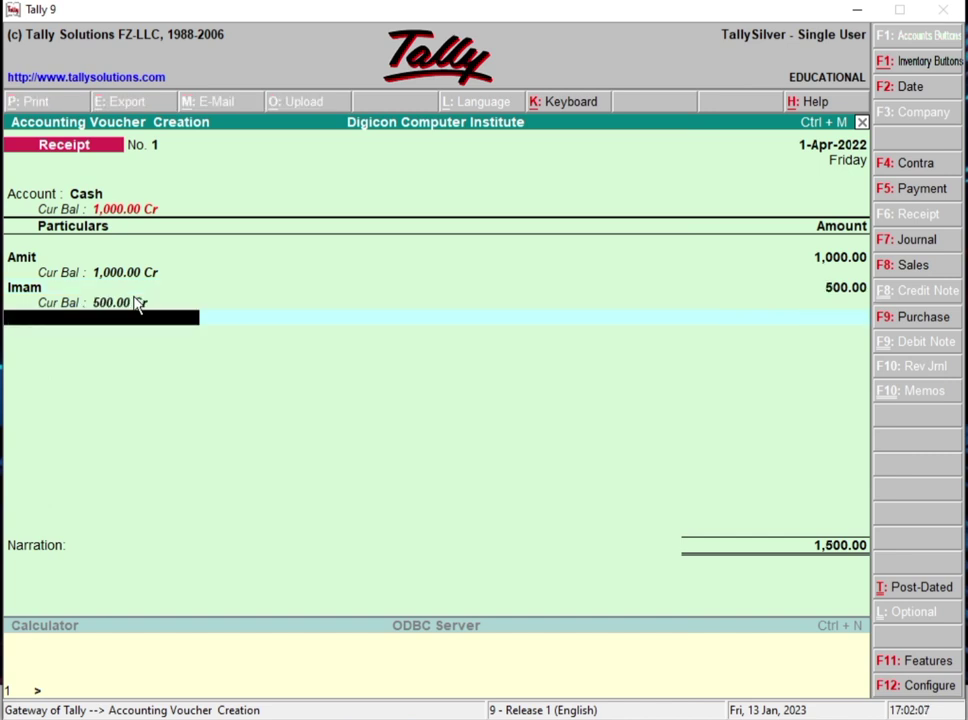
Step: Add the third student's ledger to the receipt with 1,500
{"action": "type", "text": "c"}
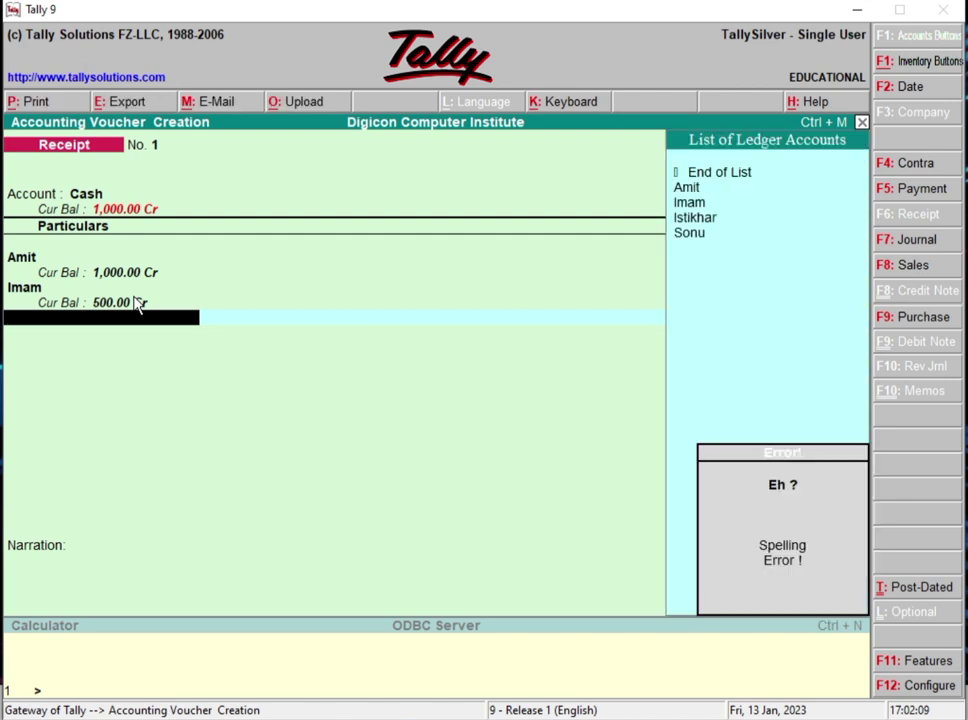
{"action": "key", "text": "Down"}
{"action": "key", "text": "Down"}
{"action": "key", "text": "Down"}
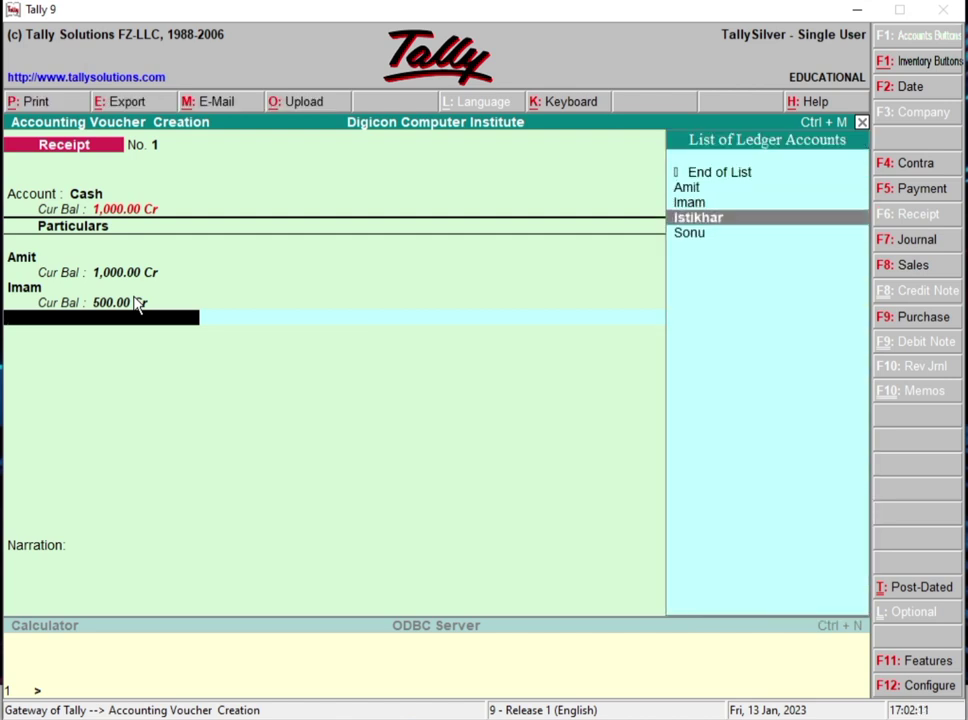
{"action": "key", "text": "Return"}
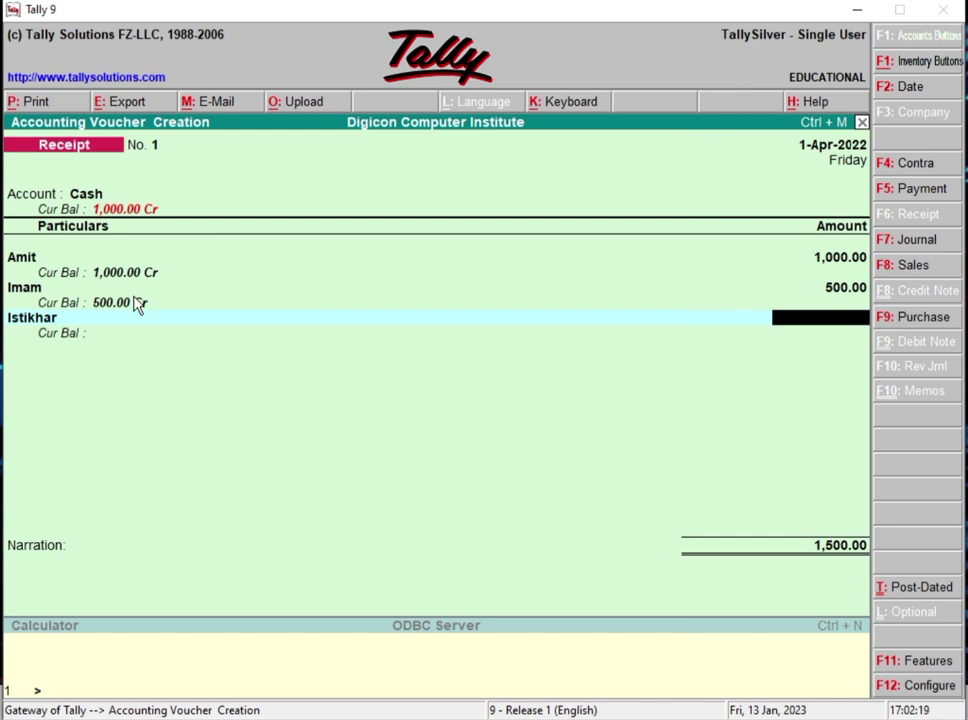
{"action": "type", "text": "1500"}
{"action": "key", "text": "Return"}
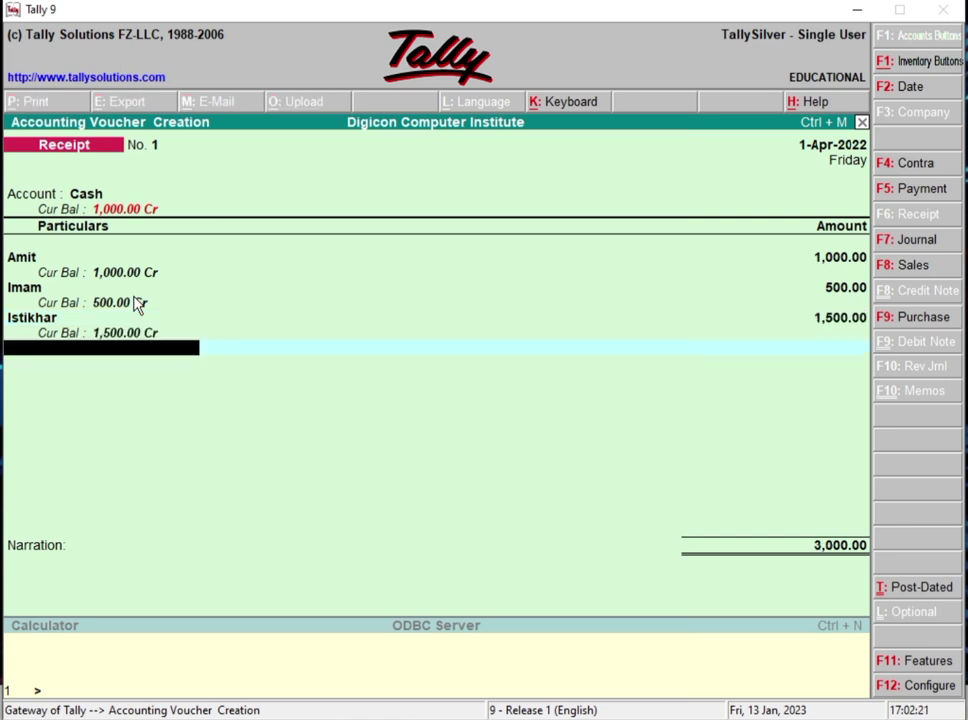
Step: Add the fourth student's ledger with 2,000, completing the 5,000 receipt
{"action": "key", "text": "Down"}
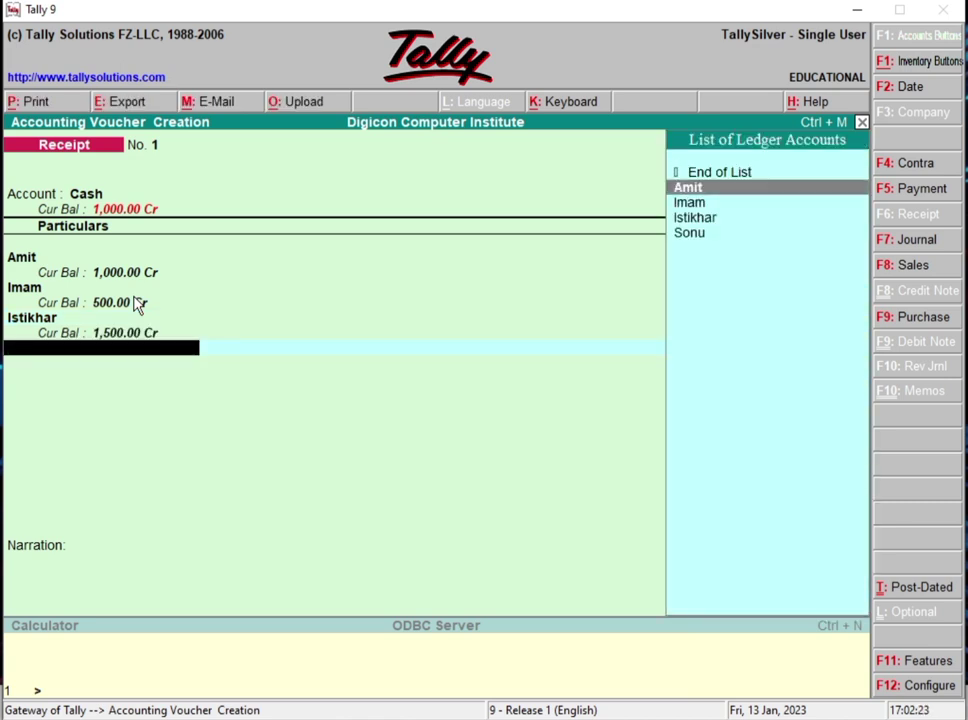
{"action": "key", "text": "Down"}
{"action": "key", "text": "Down"}
{"action": "key", "text": "Down"}
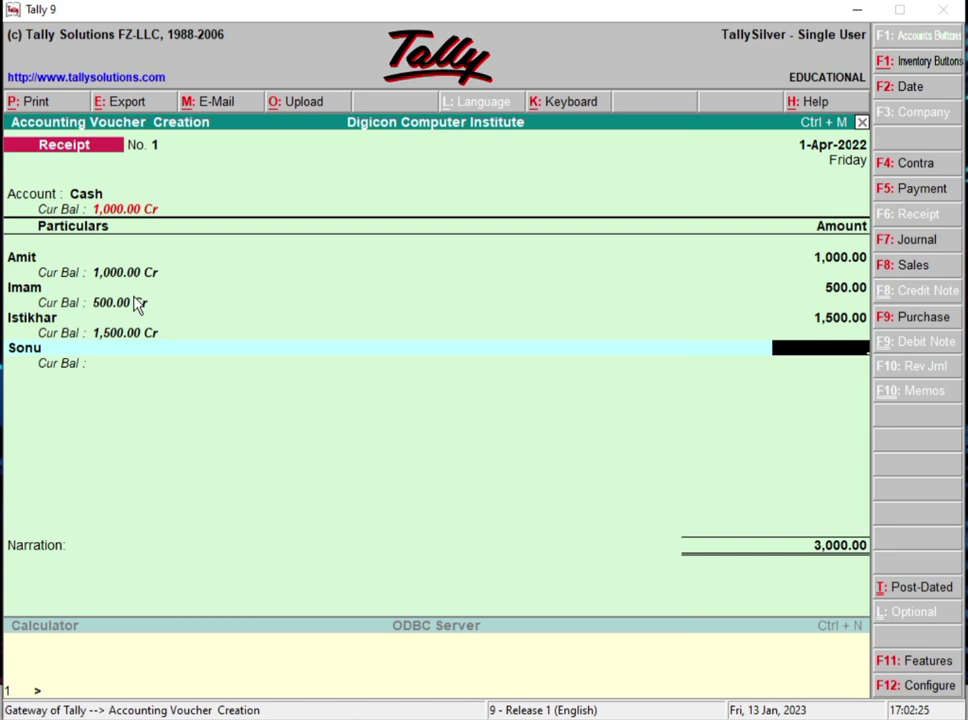
{"action": "type", "text": "2000"}
{"action": "key", "text": "Return"}
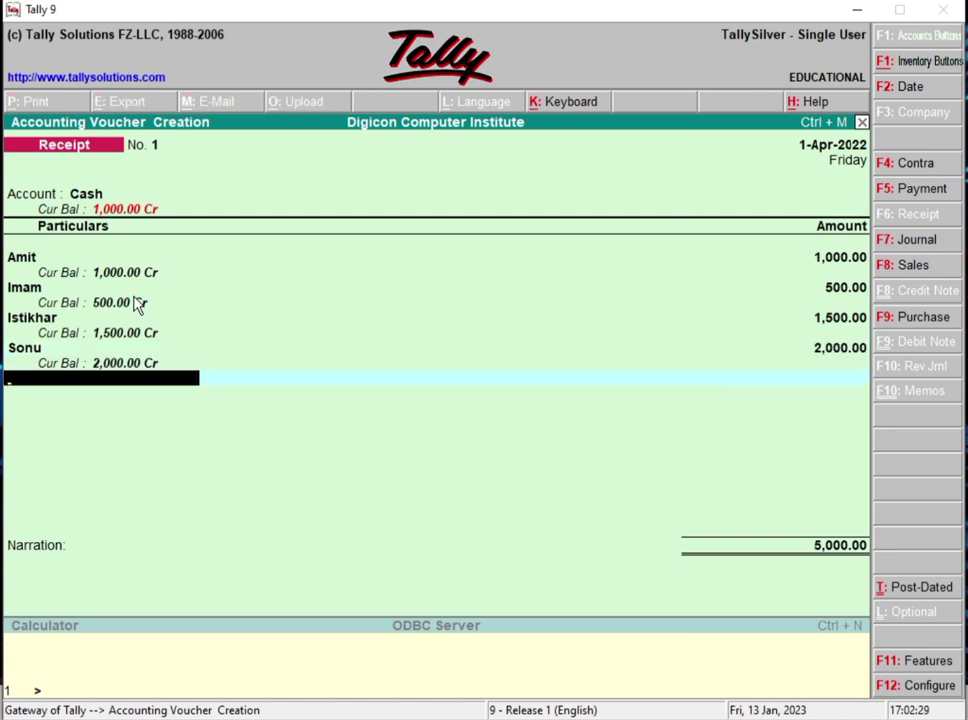
{"action": "key", "text": "Return"}
{"action": "key", "text": "Return"}
{"action": "key", "text": "Return"}
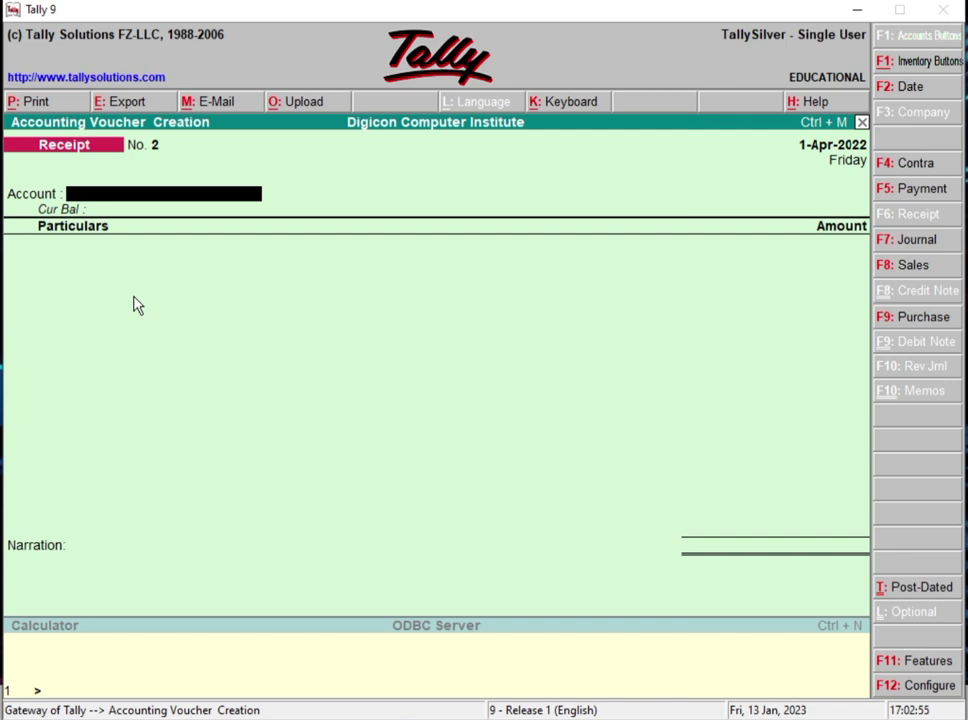
Step: Leave voucher entry and open the Profit & Loss A/c report from the Gateway of Tally
{"action": "key", "text": "Escape"}
{"action": "key", "text": "y"}
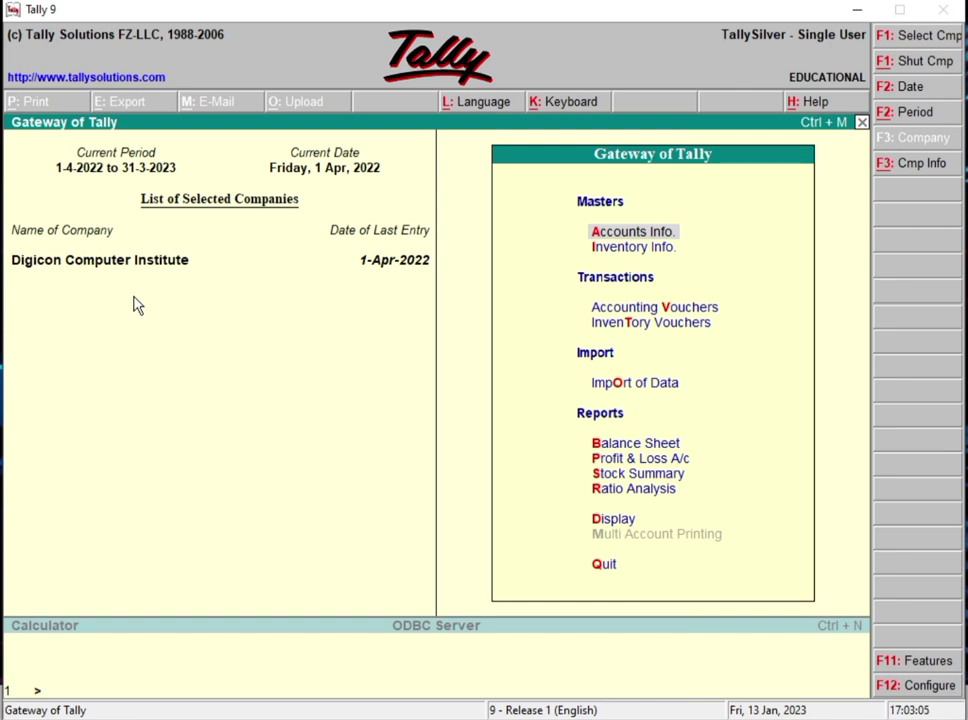
{"action": "key", "text": "Down"}
{"action": "key", "text": "Down"}
{"action": "key", "text": "Down"}
{"action": "key", "text": "Down"}
{"action": "key", "text": "Down"}
{"action": "key", "text": "Down"}
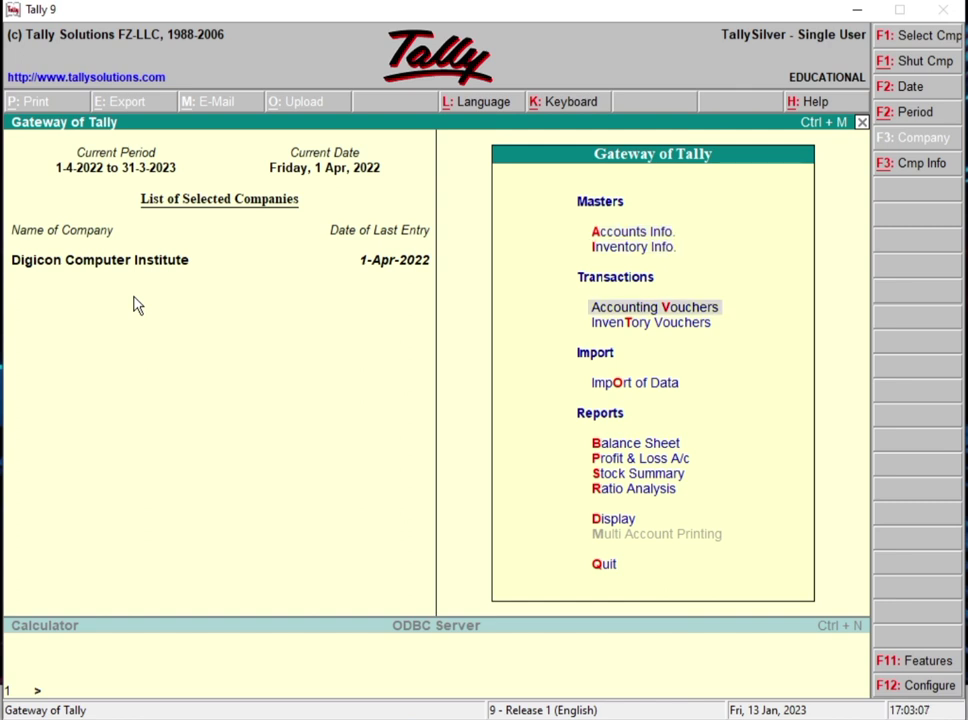
{"action": "key", "text": "Down"}
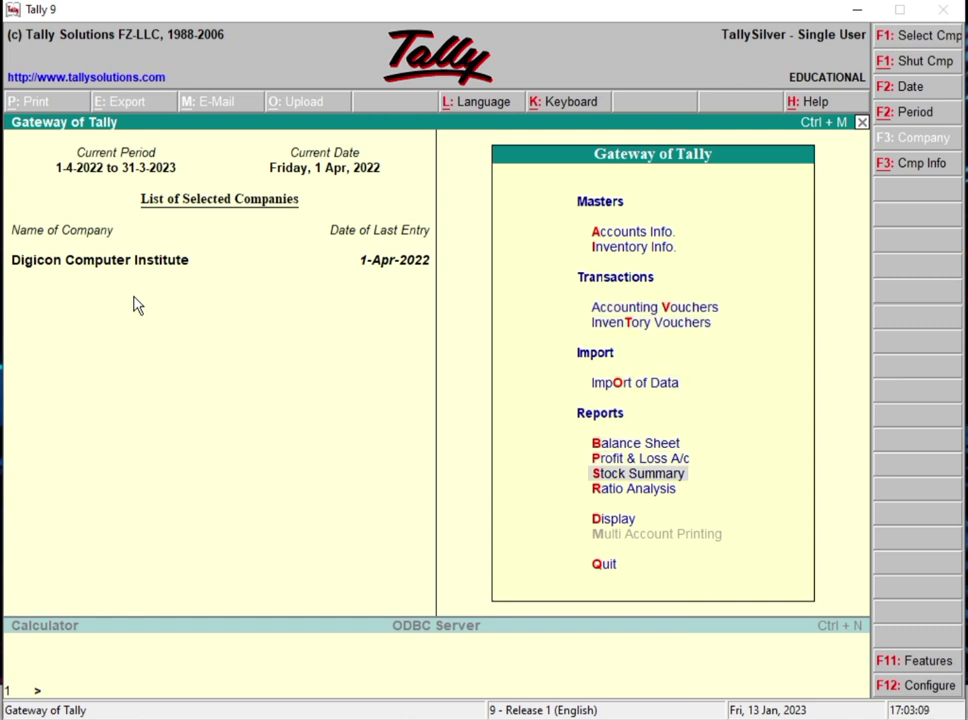
{"action": "key", "text": "Up"}
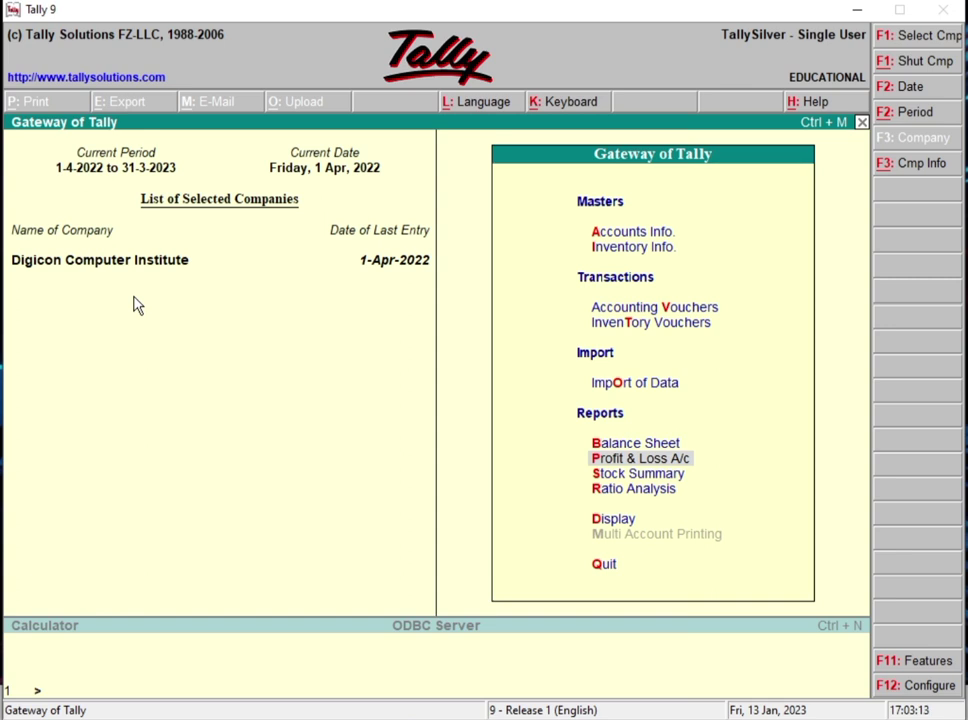
{"action": "key", "text": "Return"}
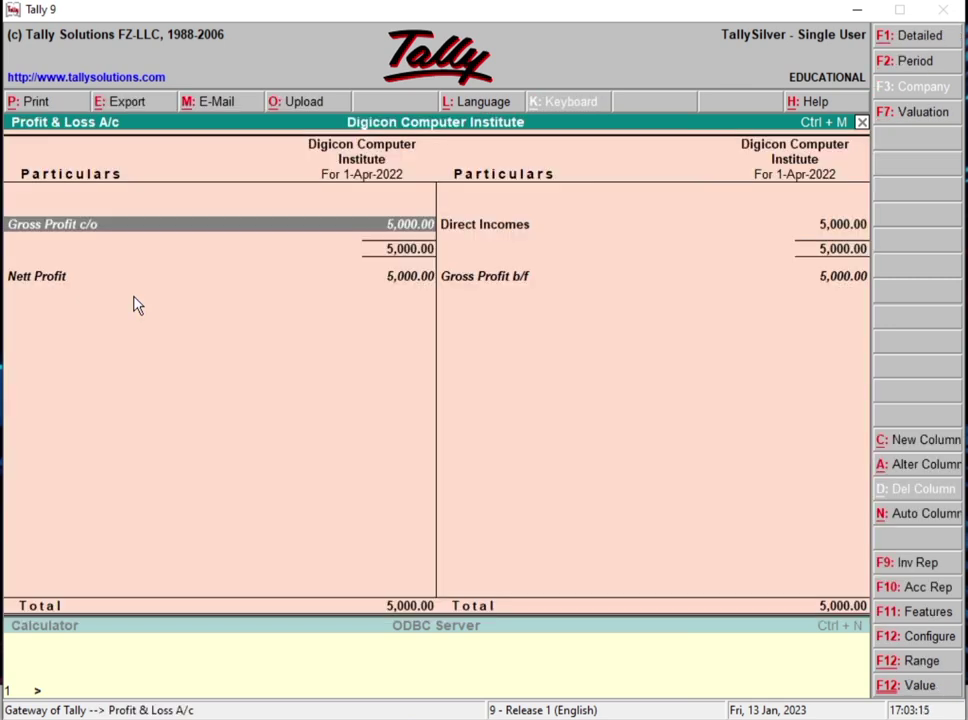
Step: Drill into Direct Incomes in the Profit & Loss A/c to show its course-wise Group Summary
{"action": "key", "text": "Right"}
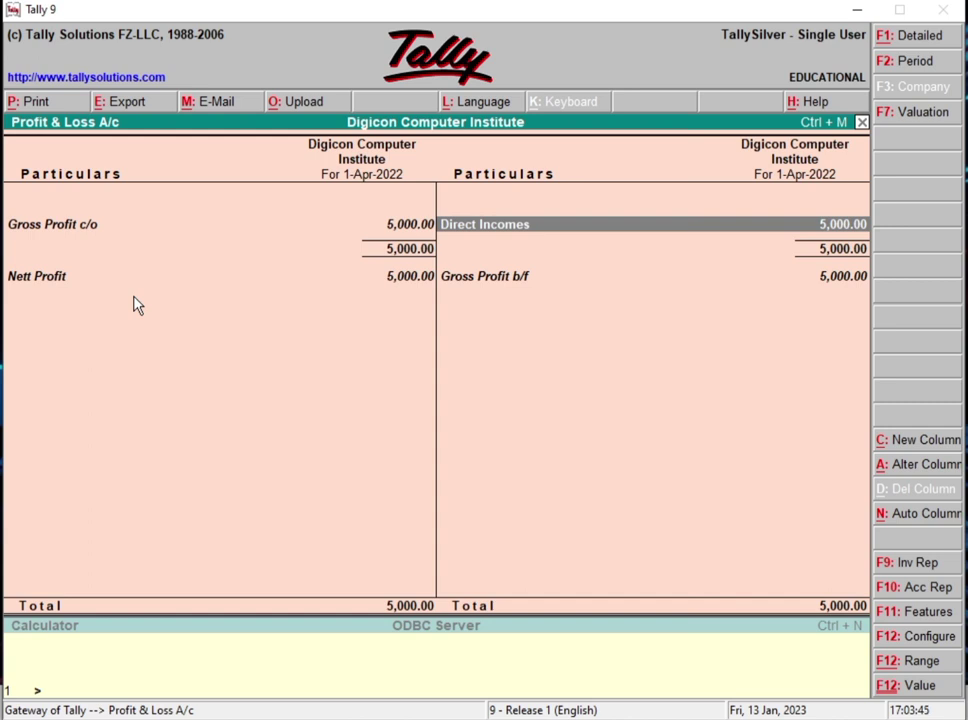
{"action": "key", "text": "Return"}
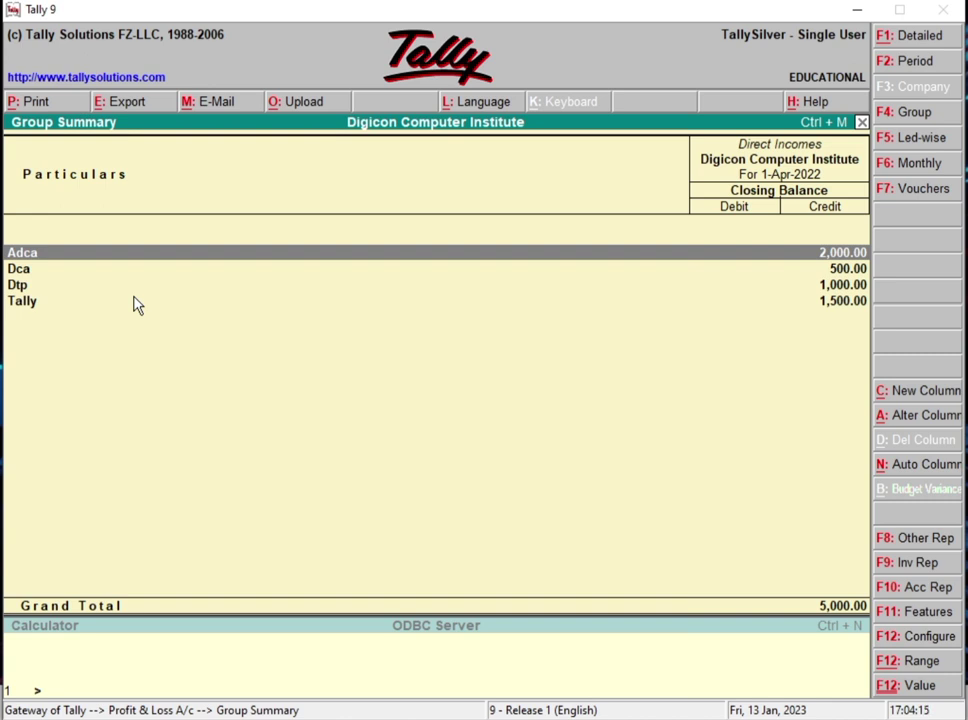
Step: Drill from Adca through the student's monthly summary to April's Ledger Vouchers showing Receipt No. 1 for 2,000
{"action": "key", "text": "Return"}
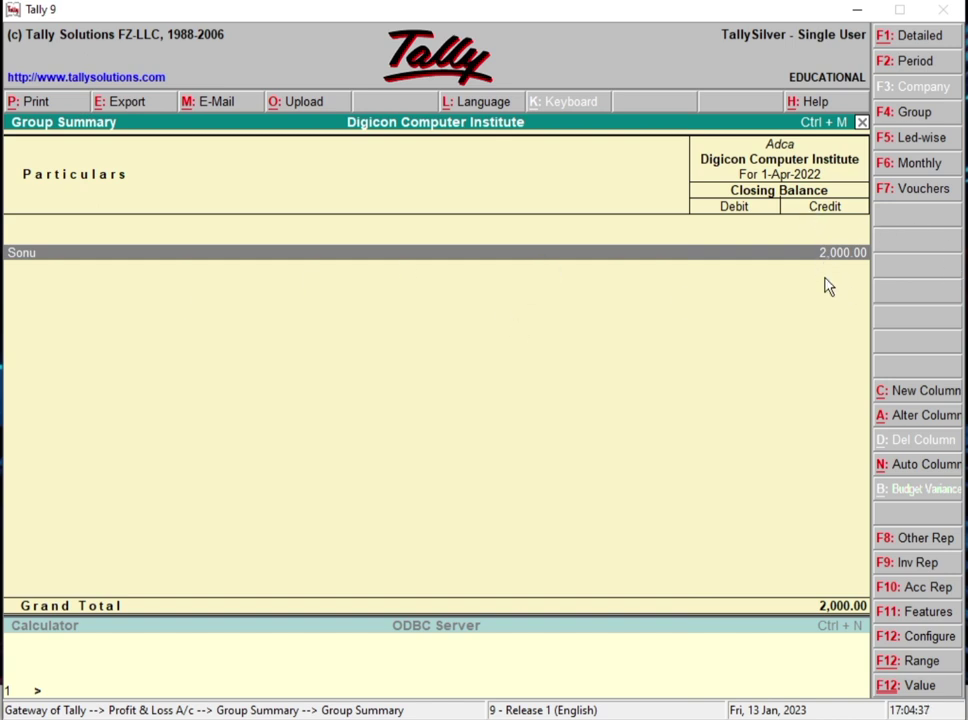
{"action": "key", "text": "Return"}
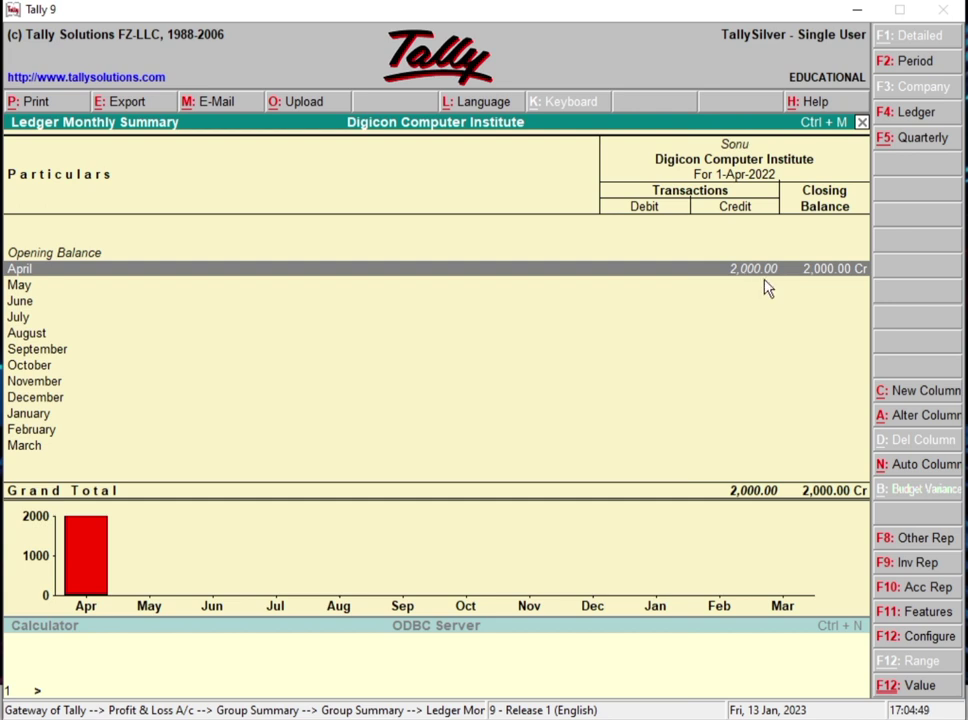
{"action": "key", "text": "Return"}
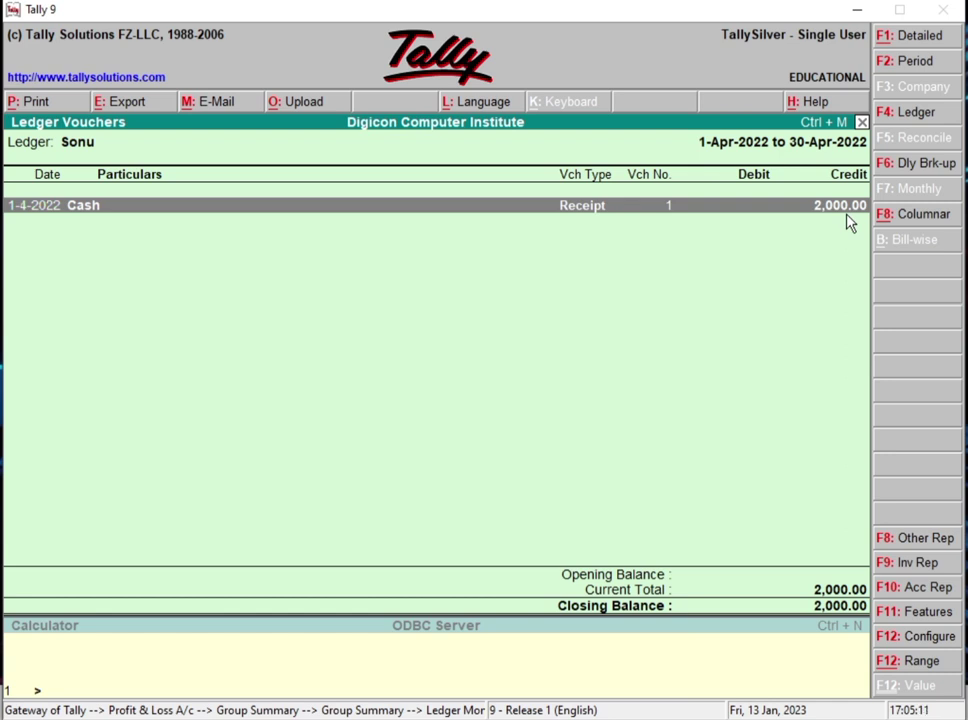
Step: Return to Direct Incomes and inspect the Dca, Dtp and Tally course incomes in turn
{"action": "key", "text": "Escape"}
{"action": "key", "text": "Escape"}
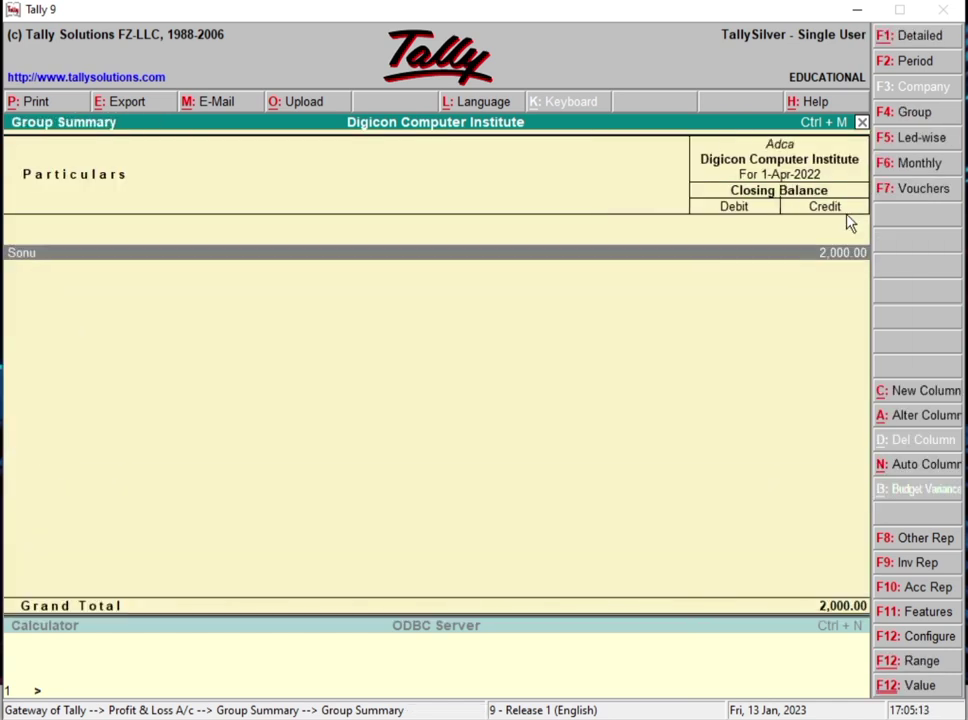
{"action": "key", "text": "Escape"}
{"action": "key", "text": "Down"}
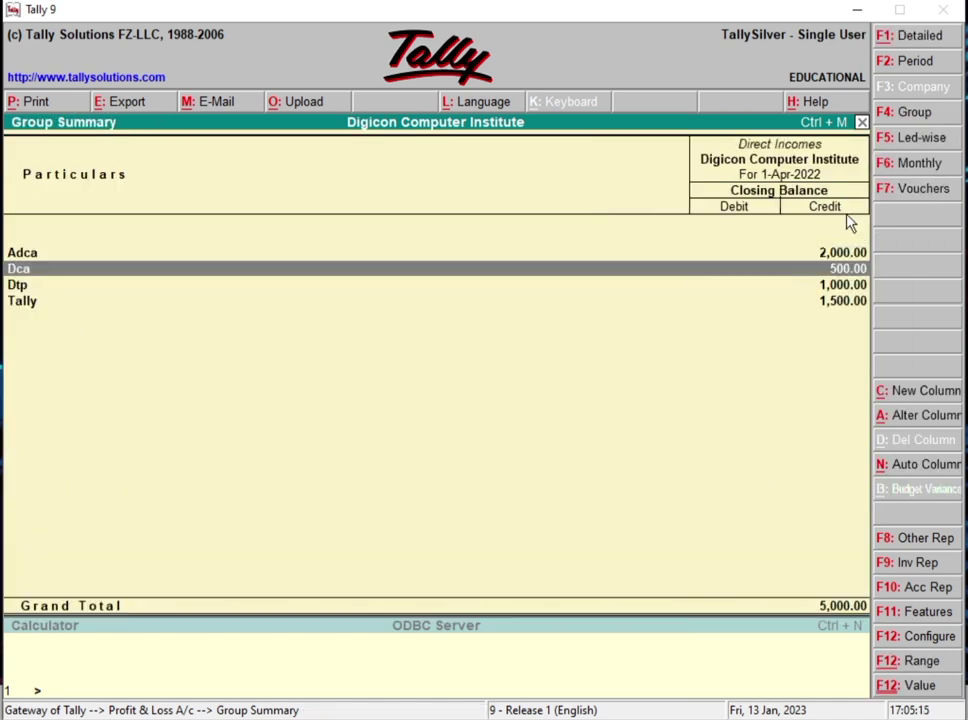
{"action": "key", "text": "Return"}
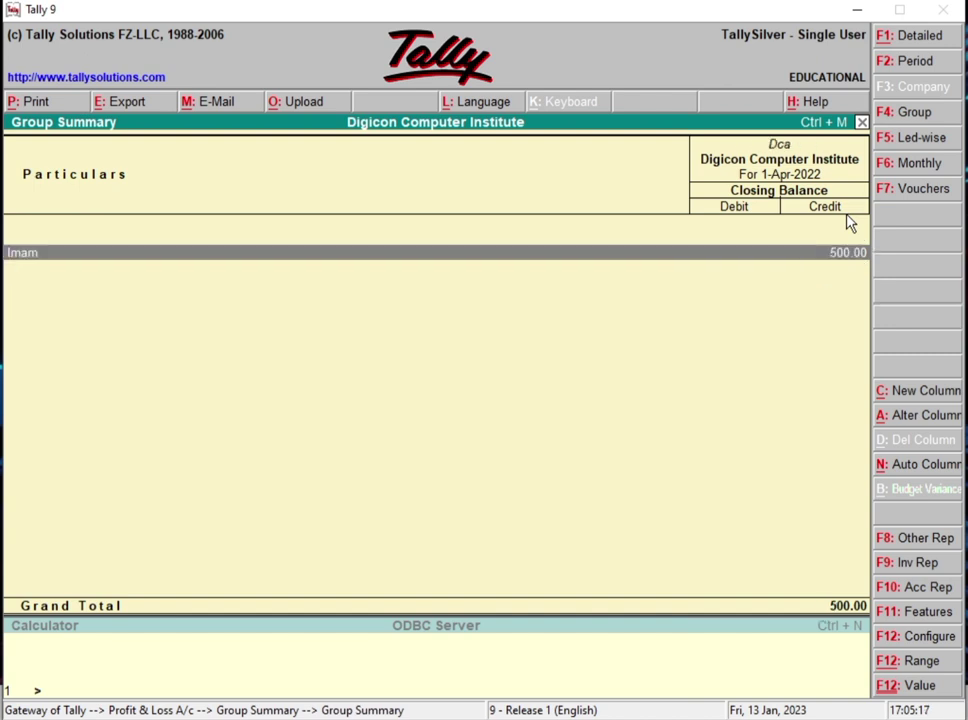
{"action": "key", "text": "Escape"}
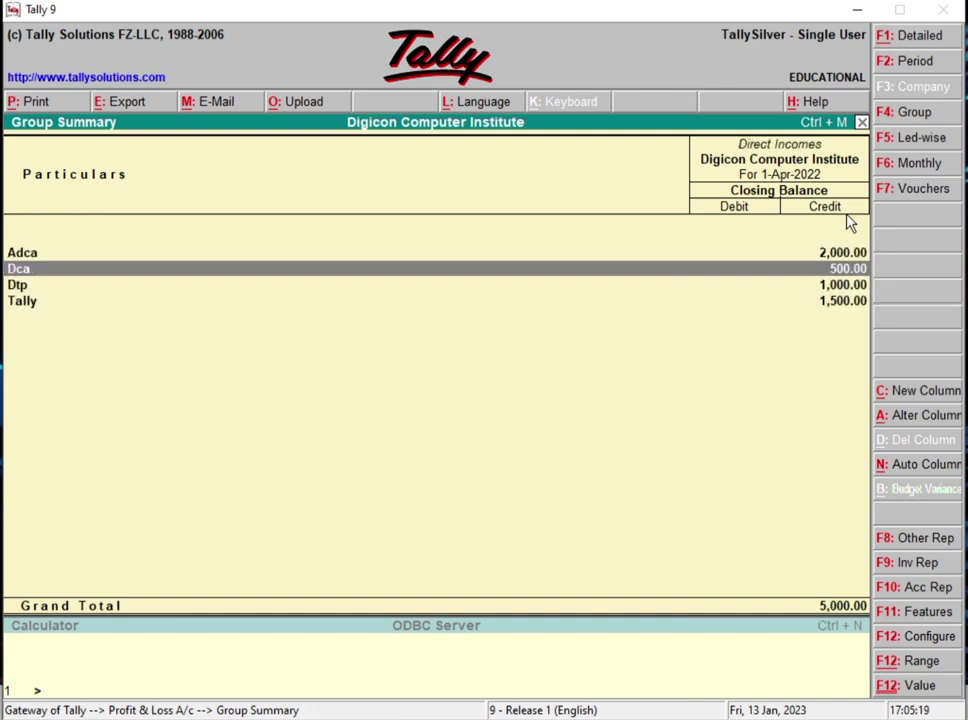
{"action": "key", "text": "Down"}
{"action": "key", "text": "Return"}
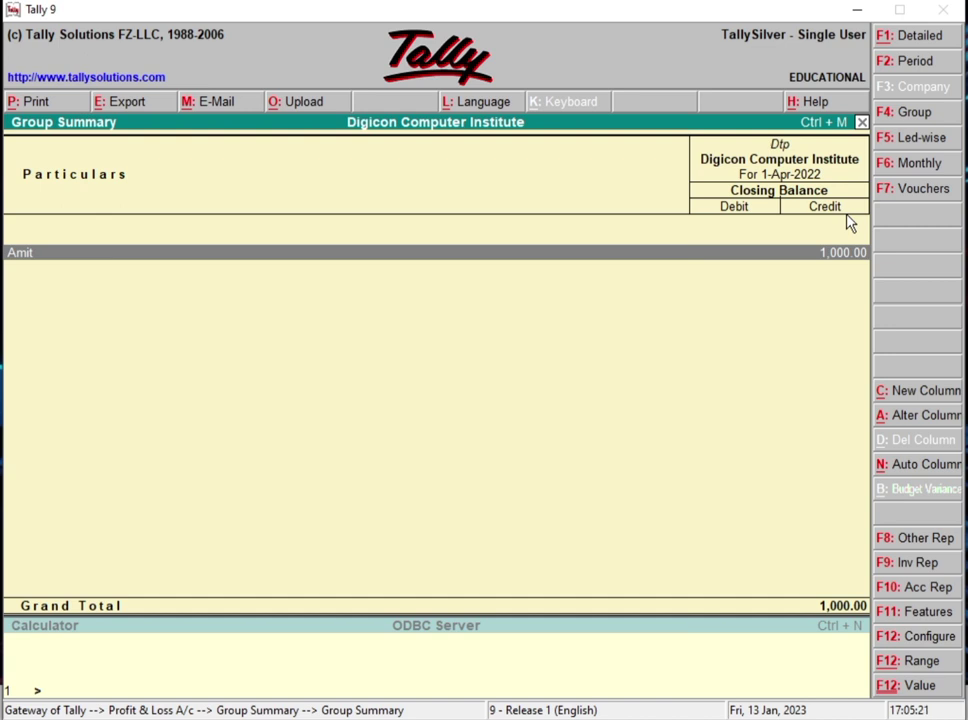
{"action": "key", "text": "Escape"}
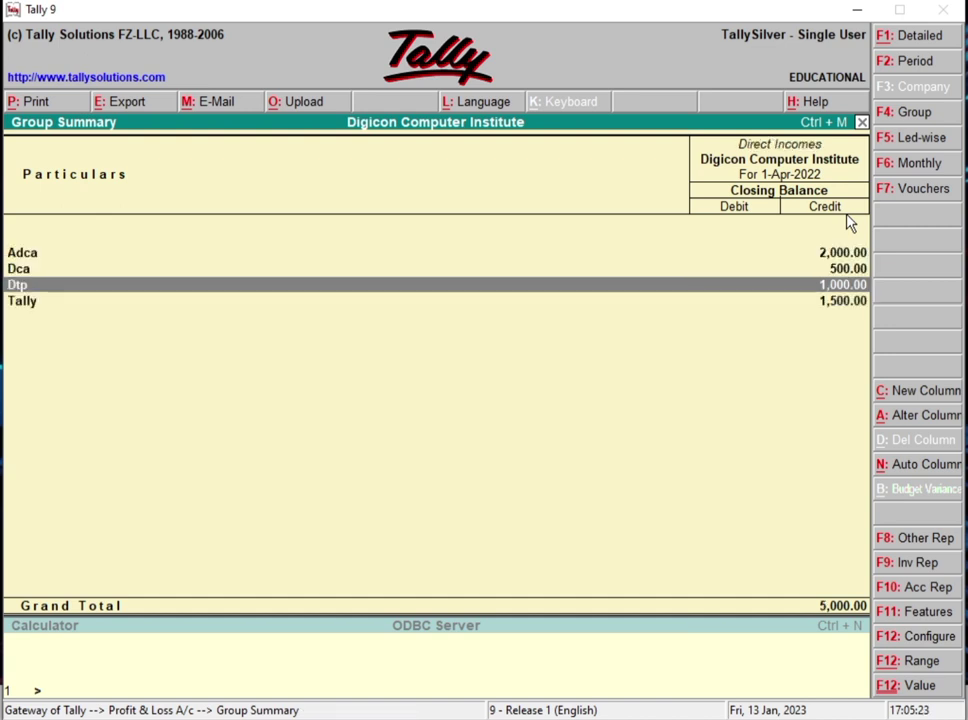
{"action": "key", "text": "Down"}
{"action": "key", "text": "Return"}
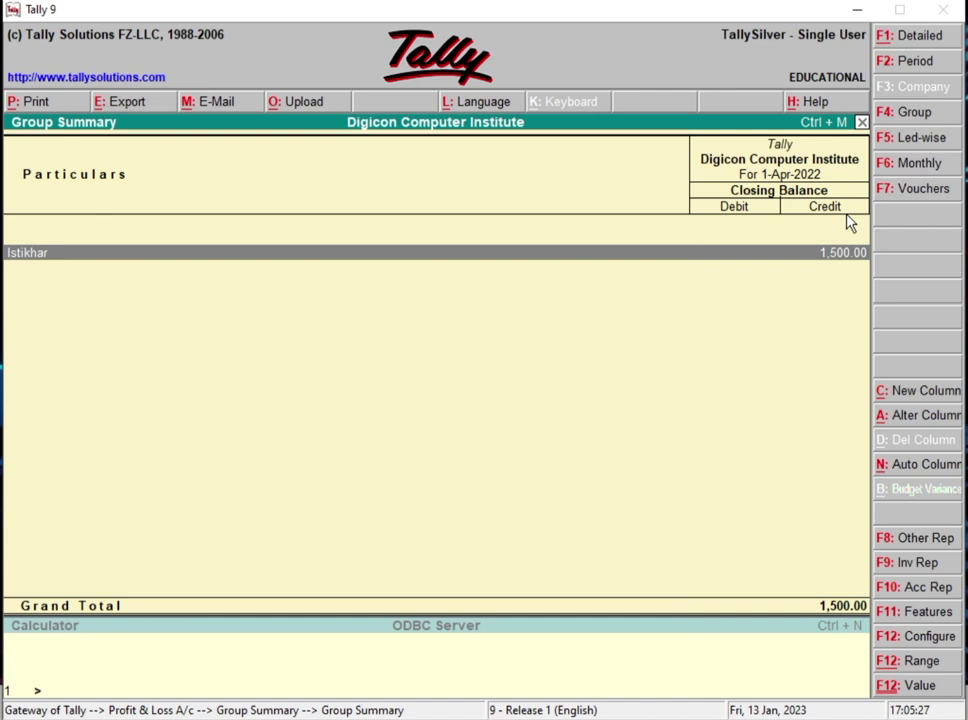
{"action": "key", "text": "Escape"}
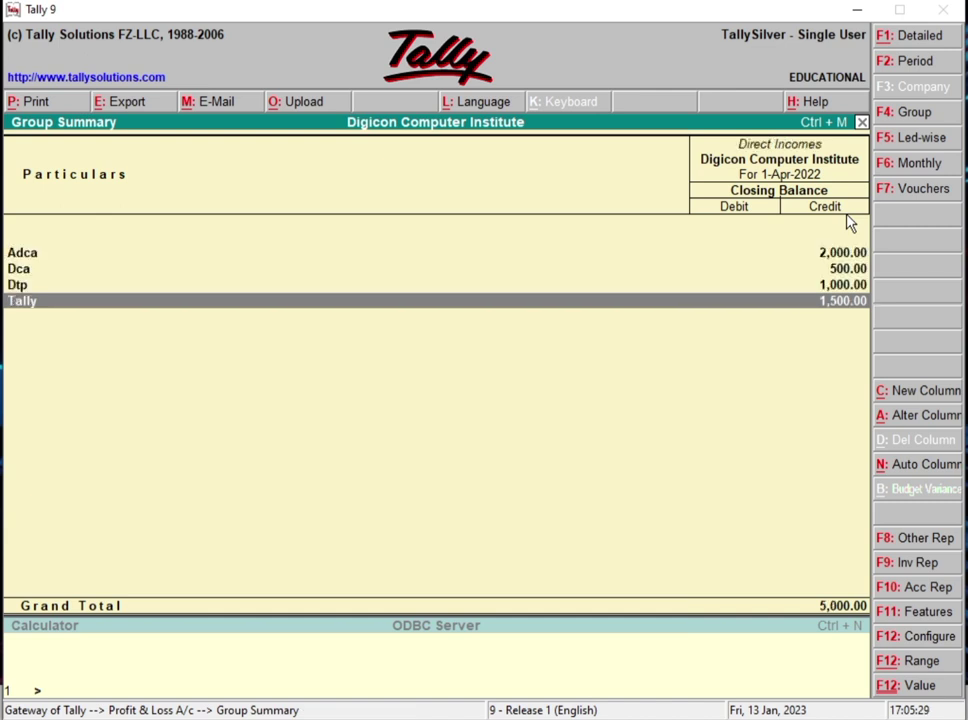
Step: Back out of the reports to the Gateway of Tally and quit Tally
{"action": "key", "text": "Escape"}
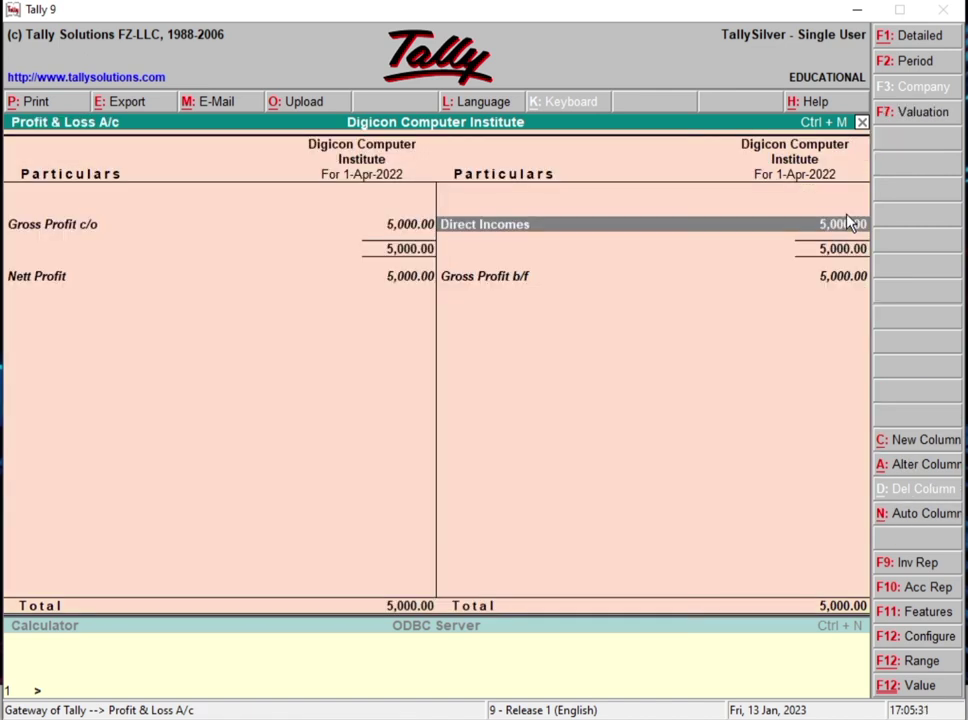
{"action": "key", "text": "Escape"}
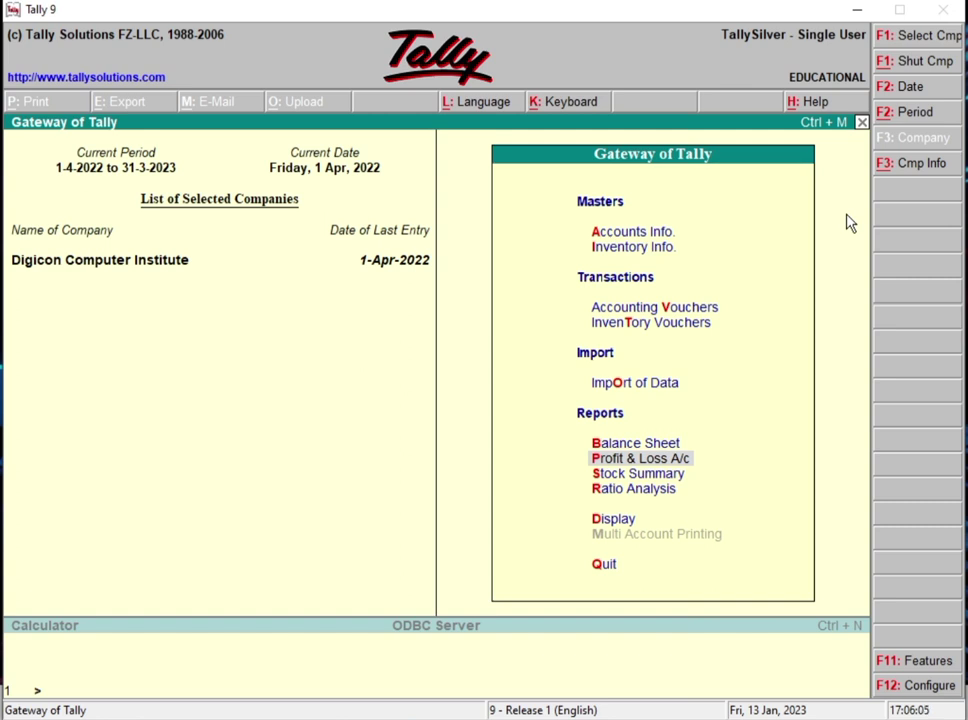
{"action": "key", "text": "Escape"}
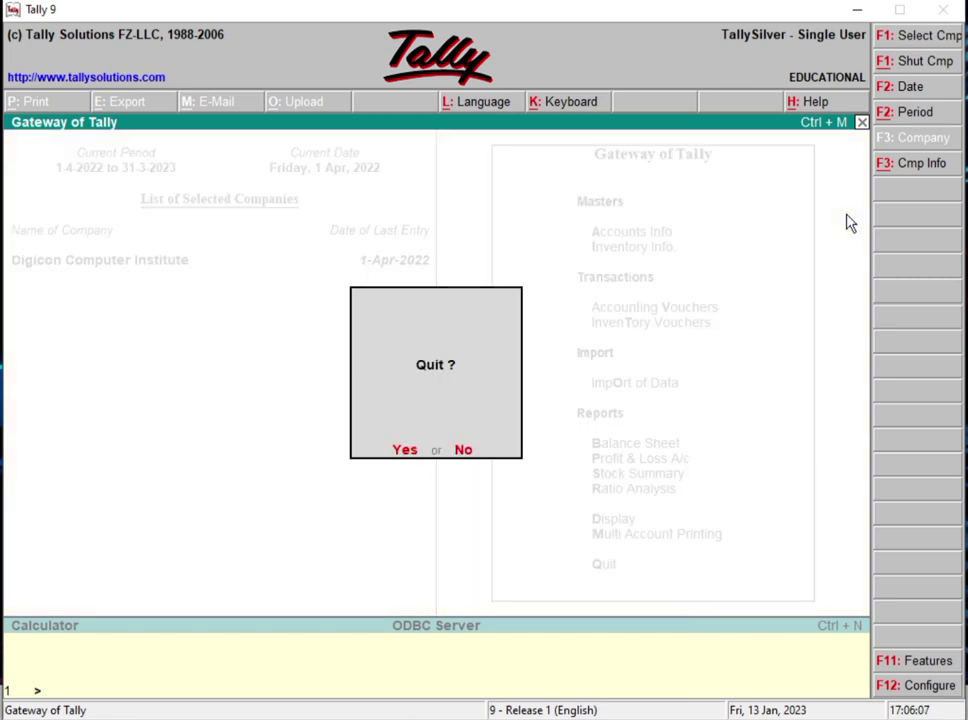
{"action": "key", "text": "Return"}
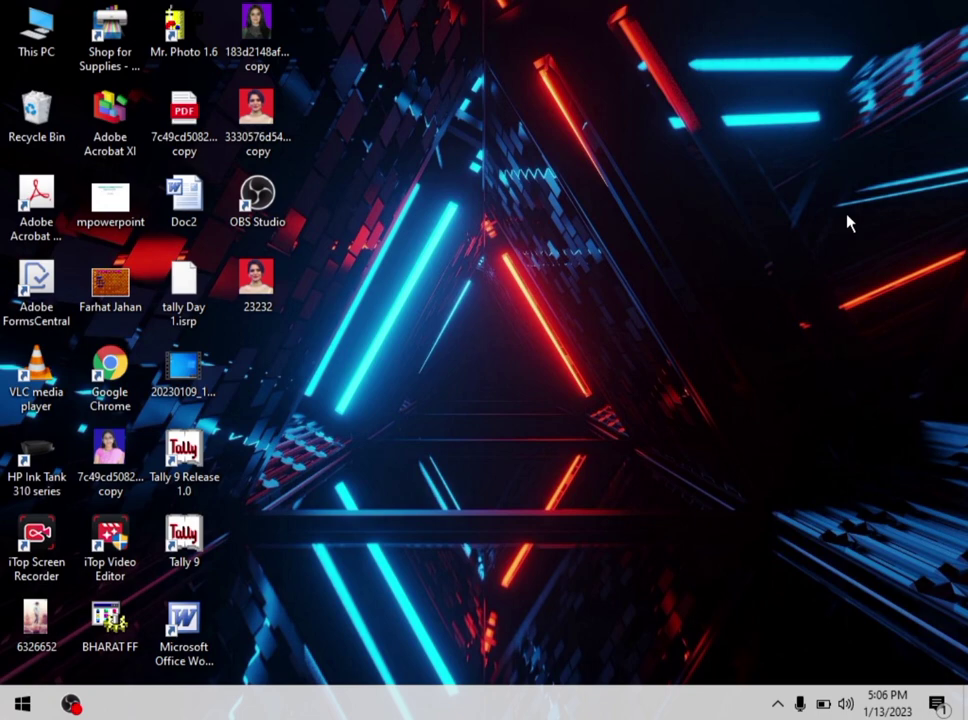
{"action": "left_click", "coordinate": [70, 705]}
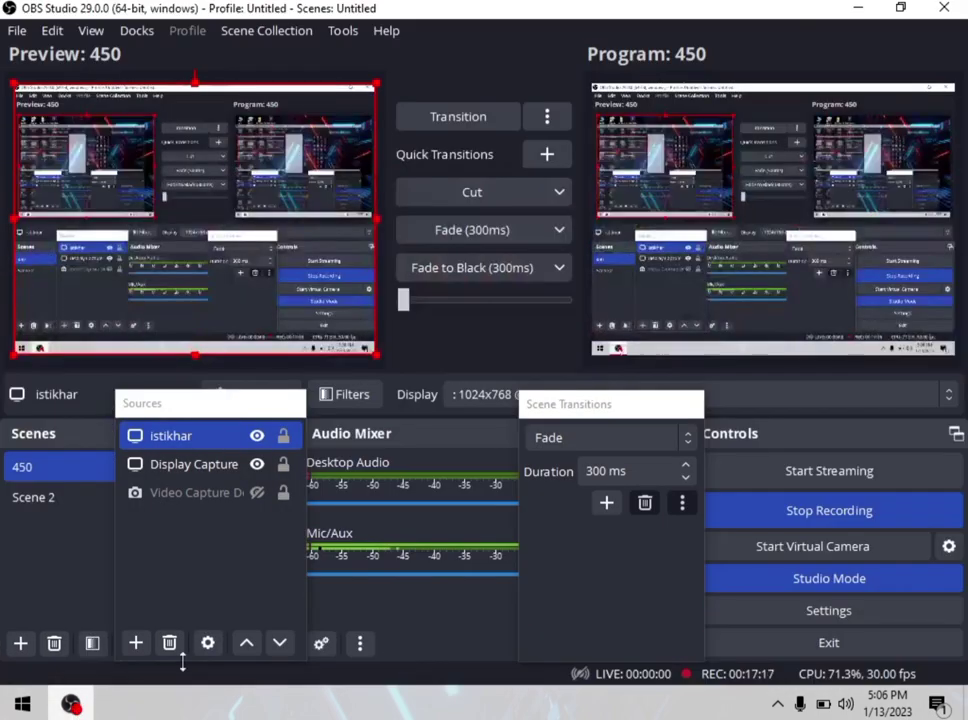
{"action": "left_click", "coordinate": [812, 519]}
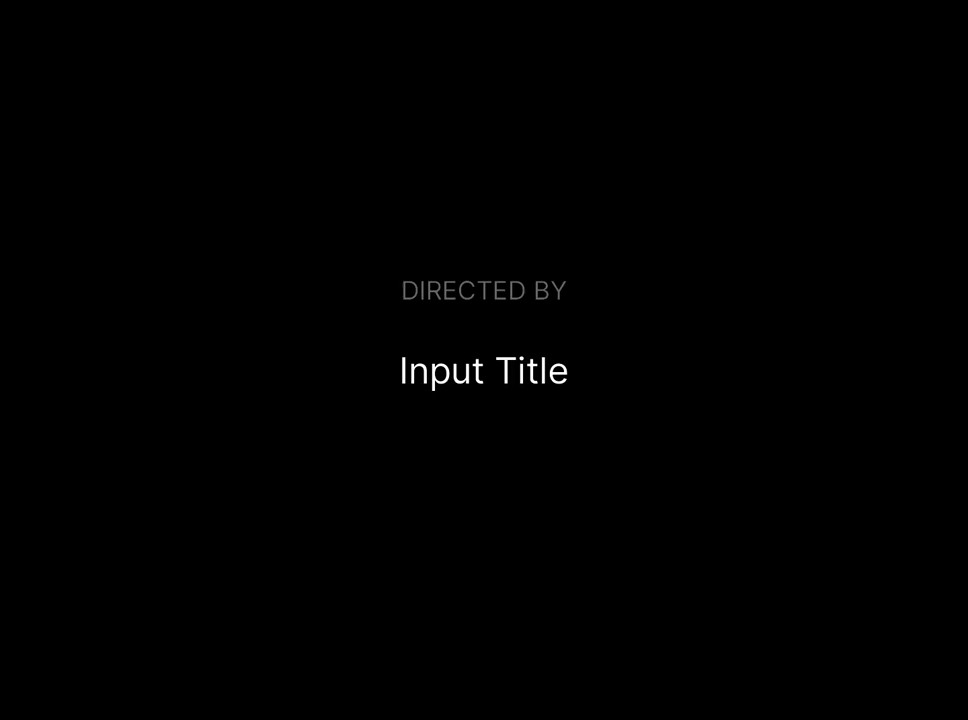